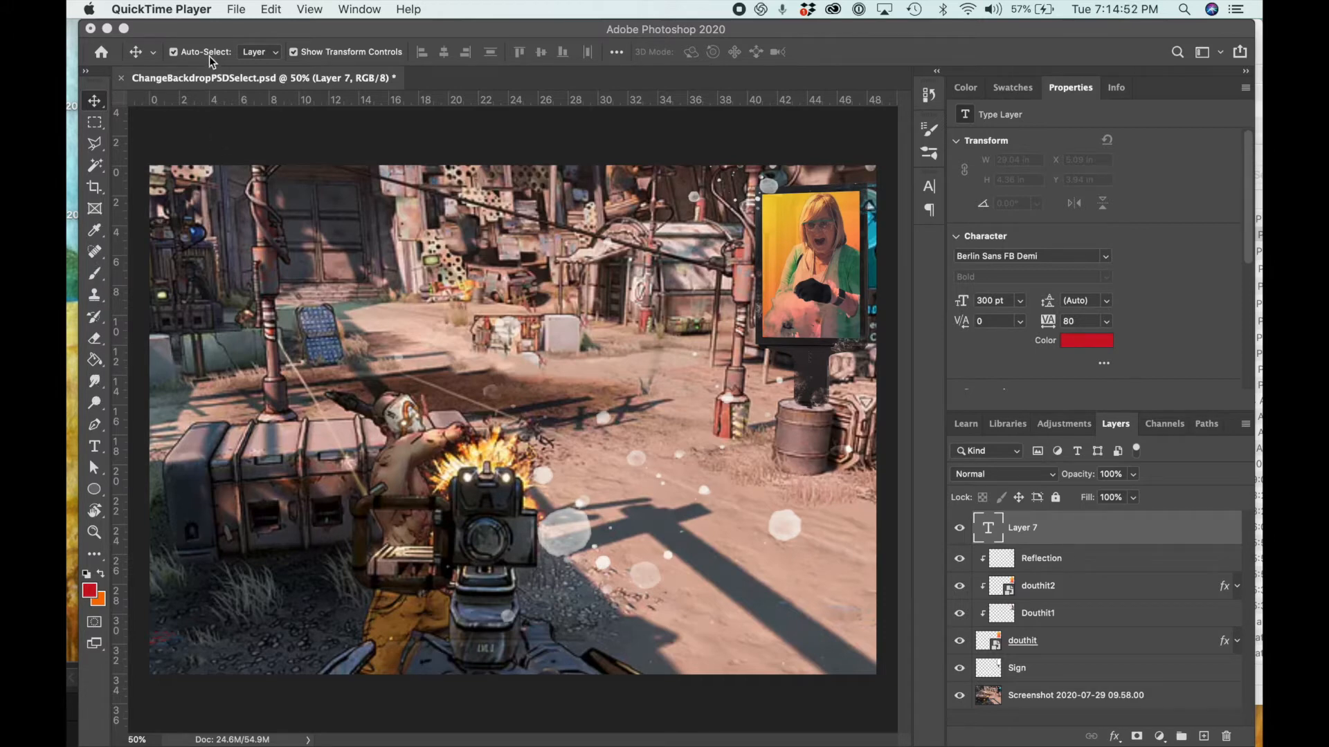
# - Add a point text layer reading "Play Now" in red Berlin Sans FB Demi near the middle of the image
pyautogui.click(214, 28)
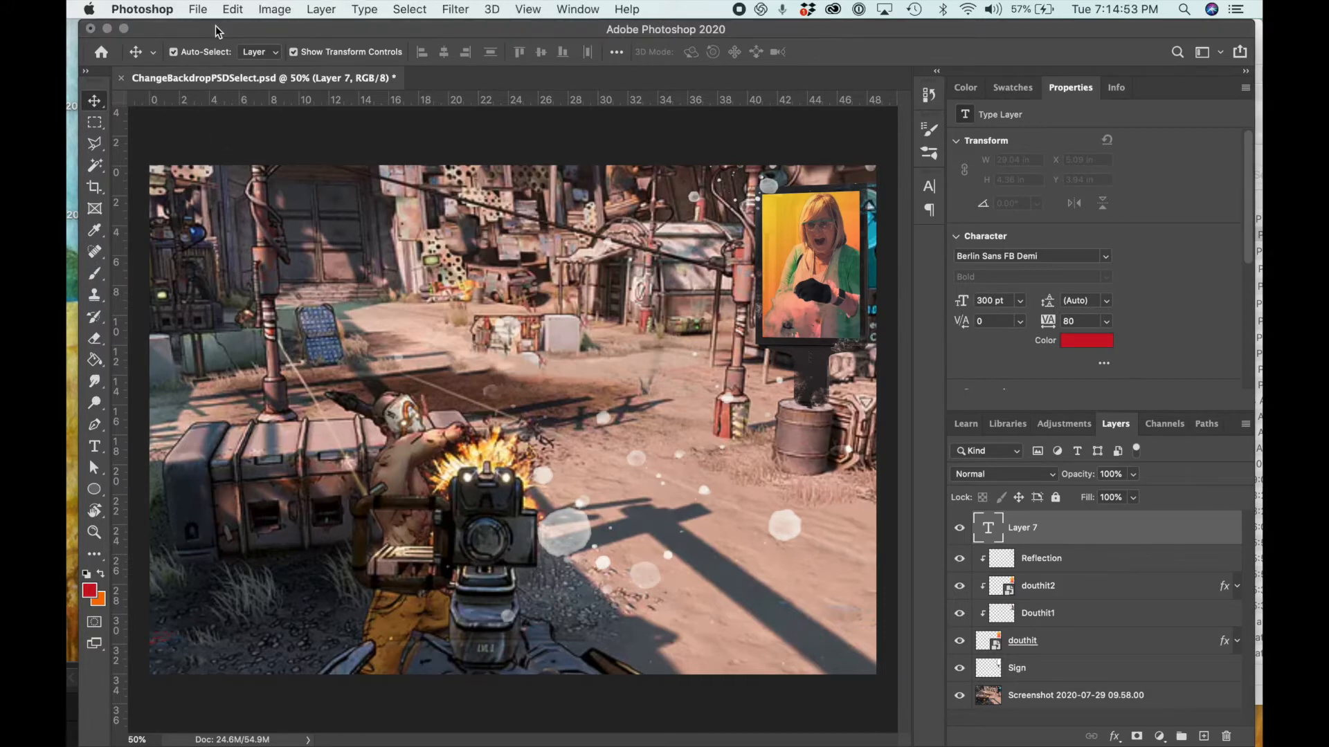
pyautogui.click(96, 449)
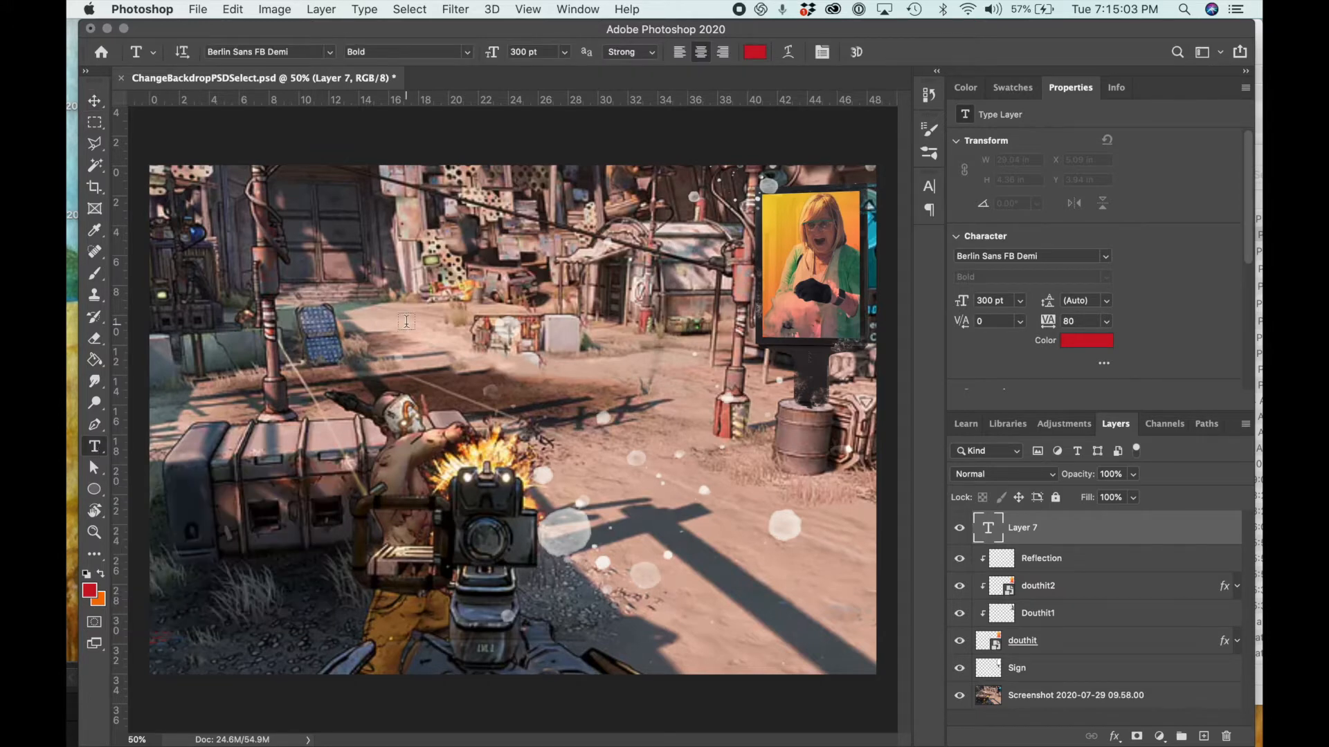
pyautogui.click(590, 350)
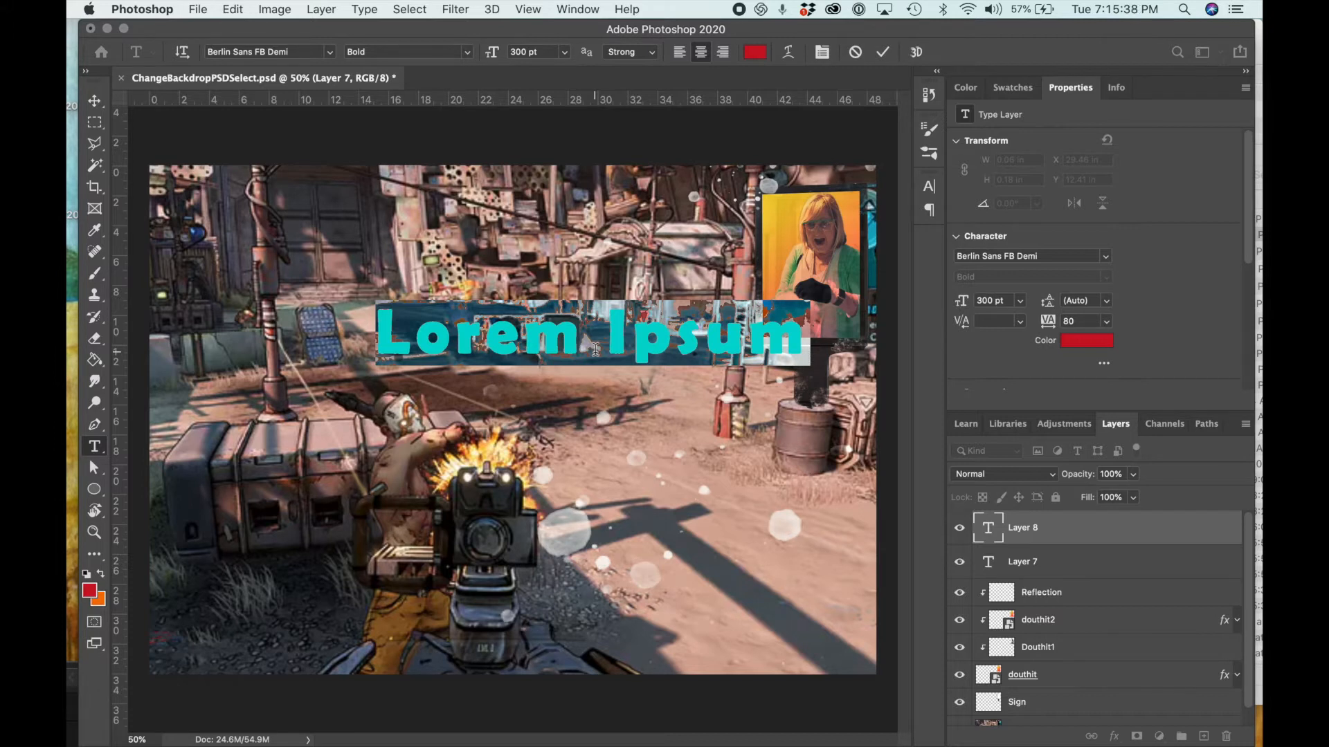
pyautogui.write('Pla')
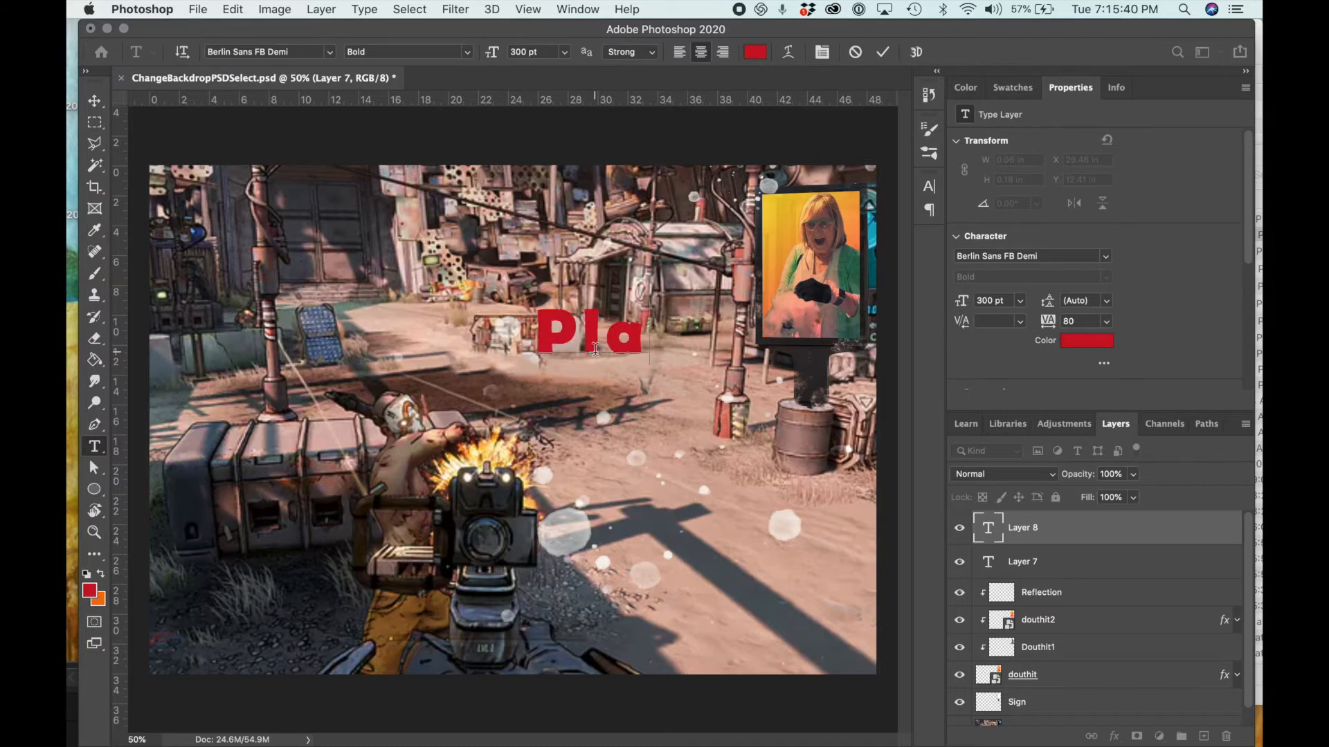
pyautogui.write('y Now')
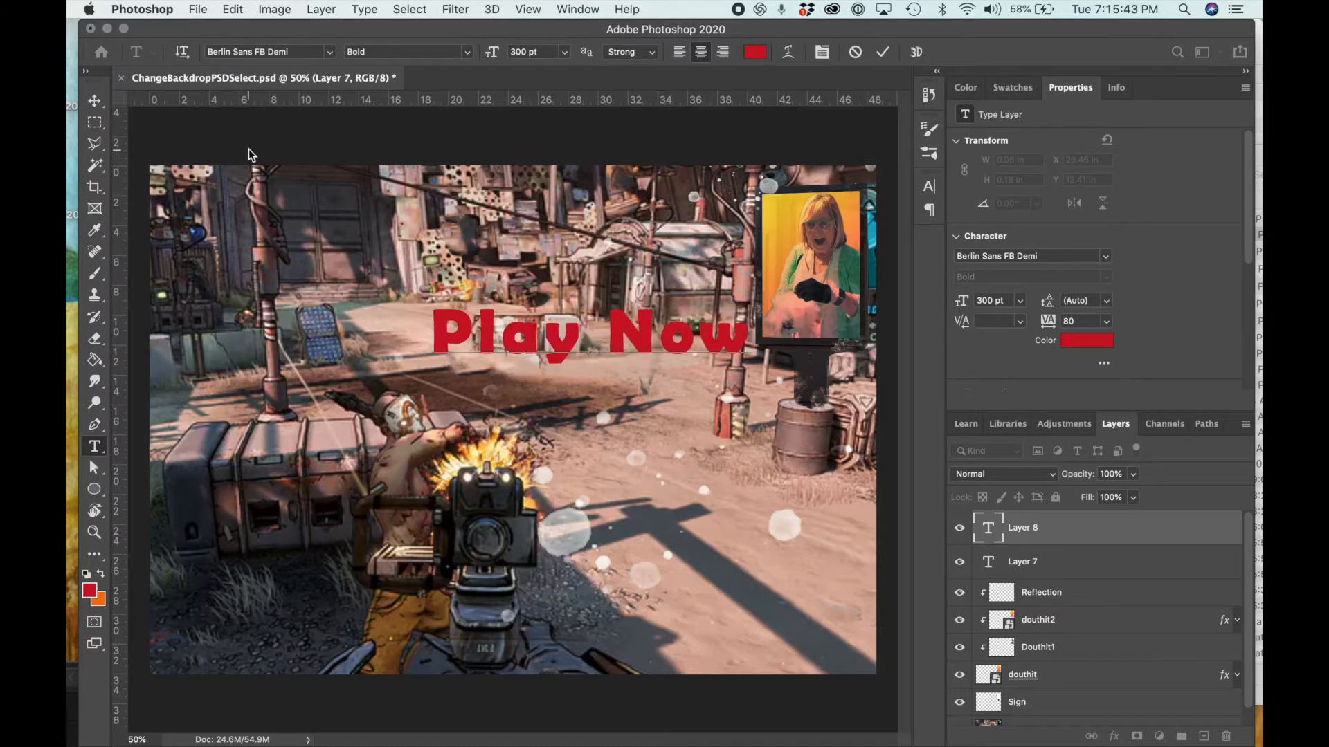
pyautogui.press('Escape')
pyautogui.press('v')
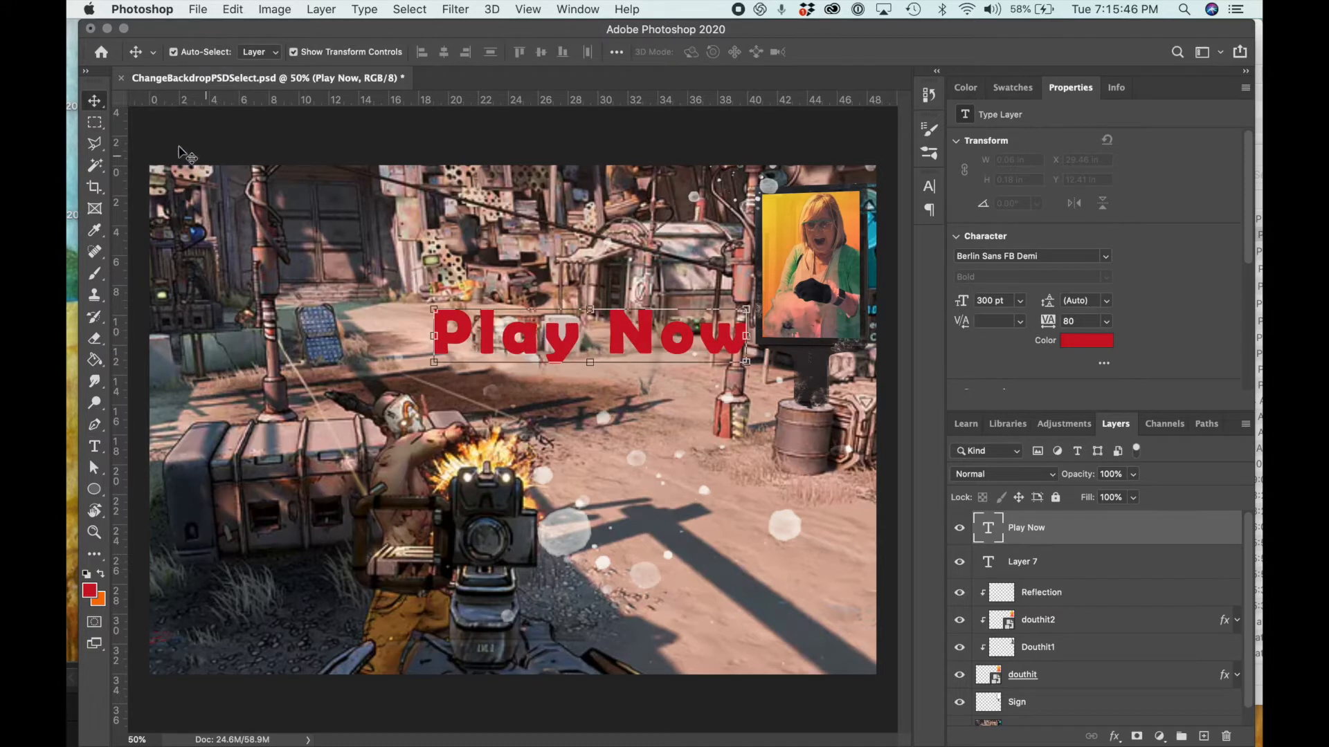
# - Move the Play Now text to the image's upper-left area, scale it to about 137%, and delete the empty Layer 7
pyautogui.click(94, 104)
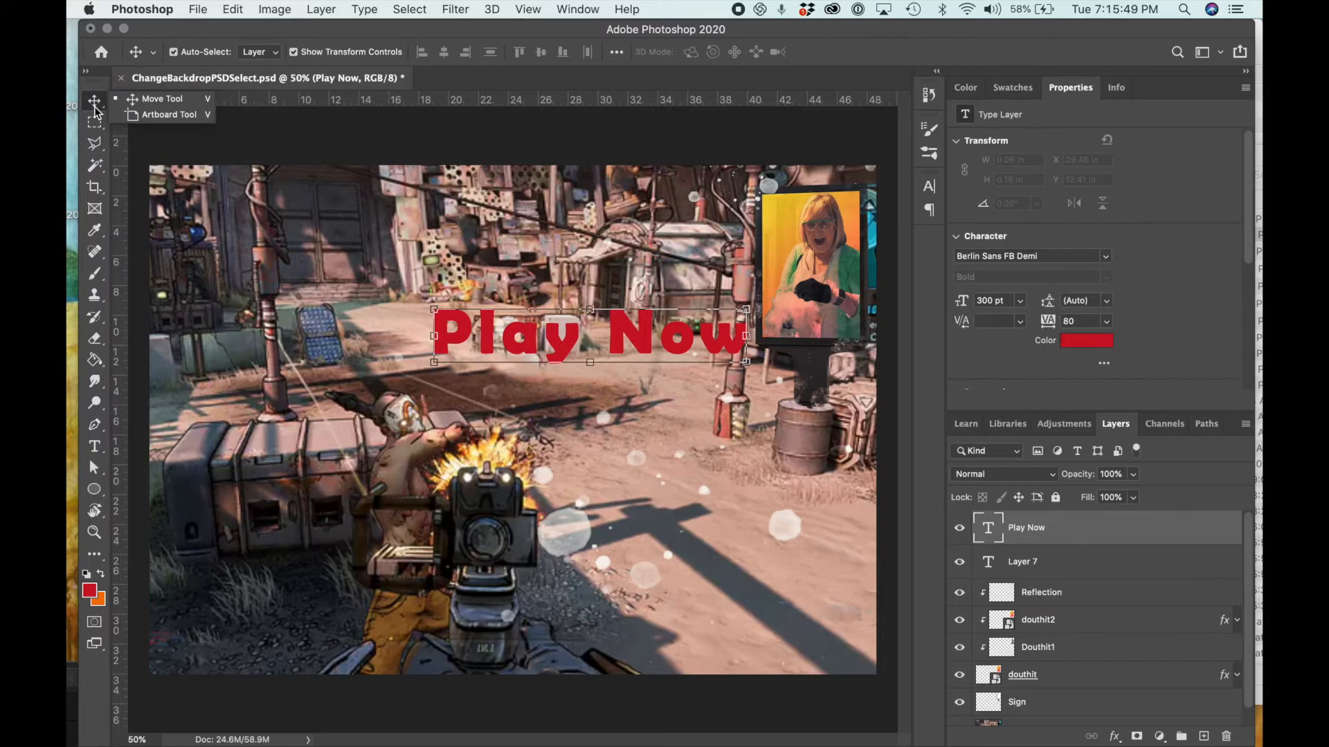
pyautogui.click(95, 107)
pyautogui.moveTo(663, 308); pyautogui.dragTo(547, 246)
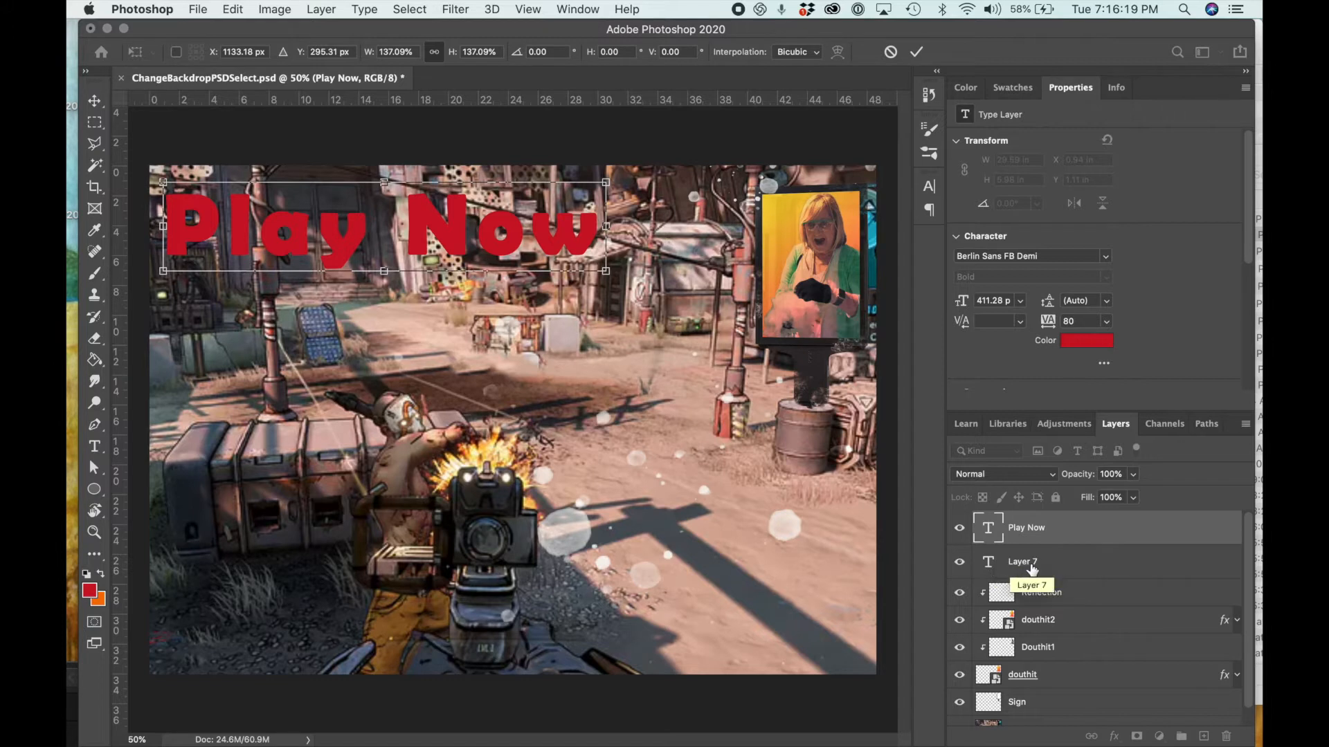
pyautogui.moveTo(1084, 564); pyautogui.dragTo(1229, 739)
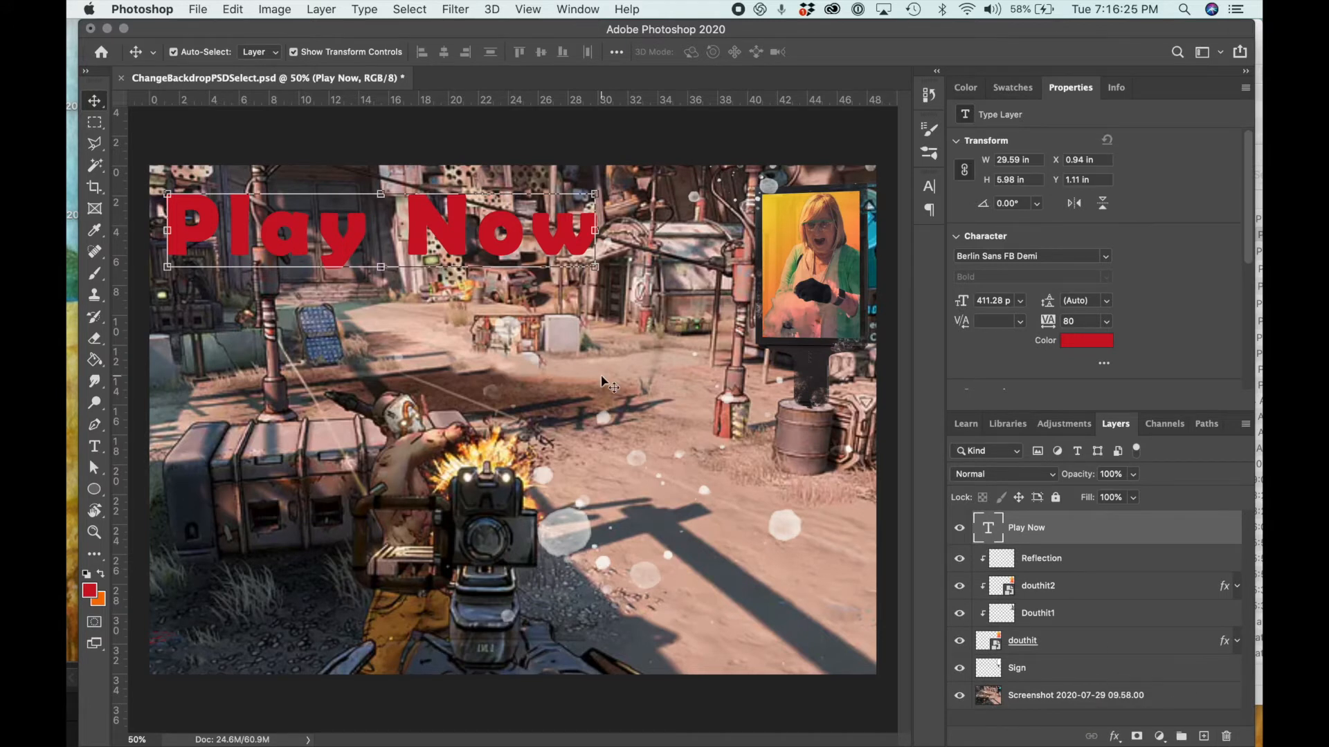
# - Change the Play Now text's font to Death Star and shift it slightly inward from the image's left edge
pyautogui.doubleClick(339, 239)
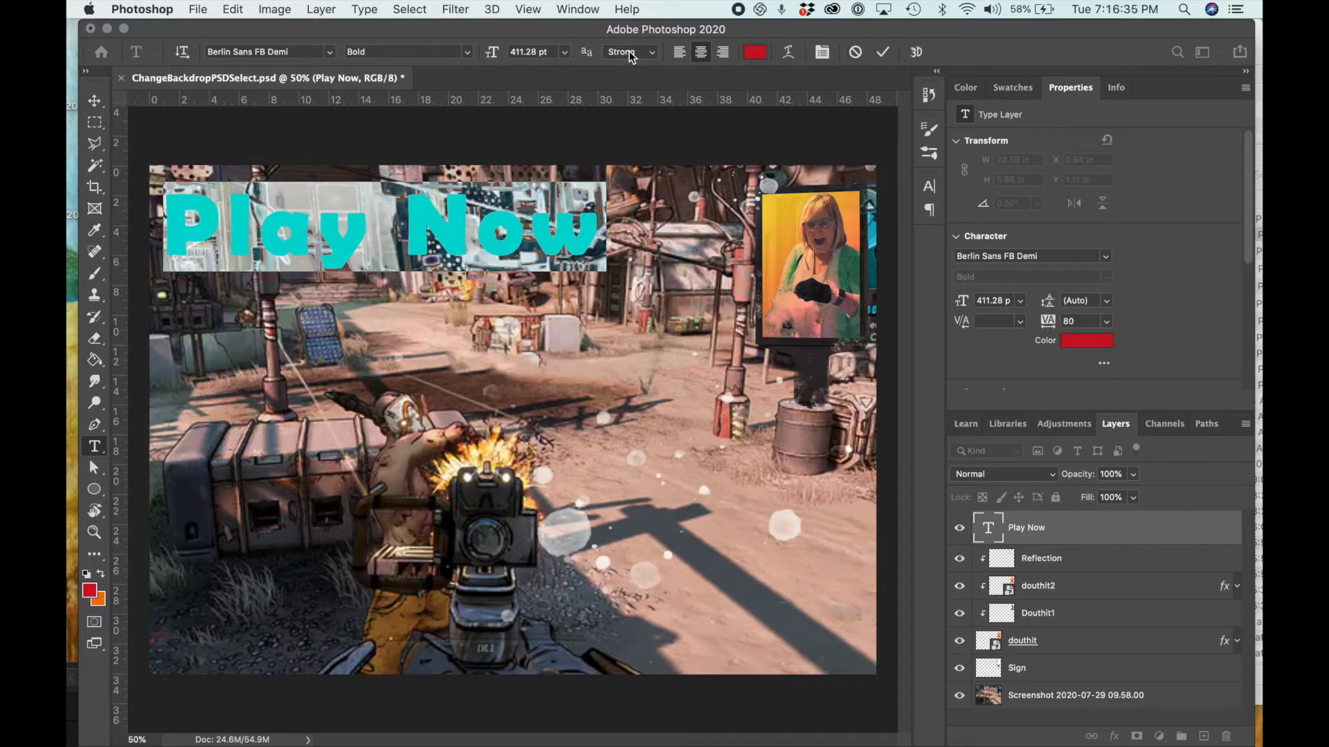
pyautogui.click(331, 54)
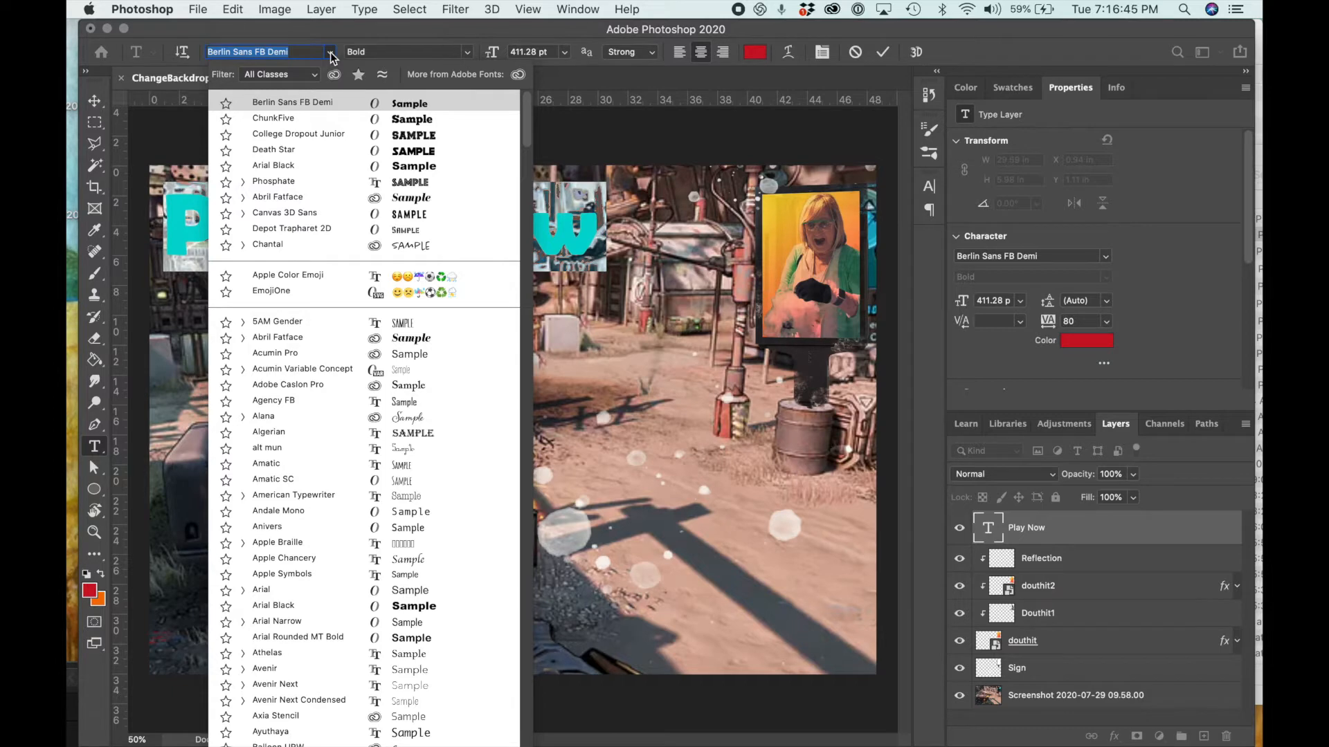
pyautogui.click(322, 149)
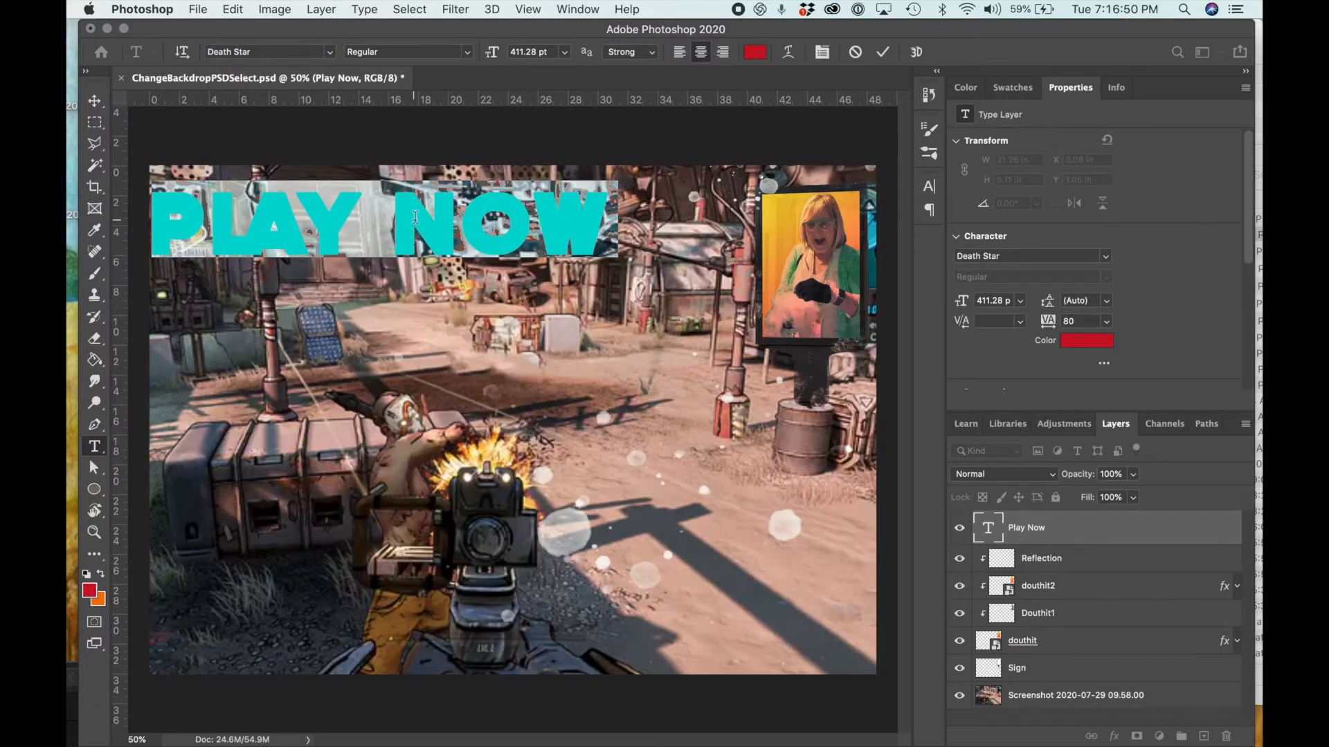
pyautogui.click(94, 101)
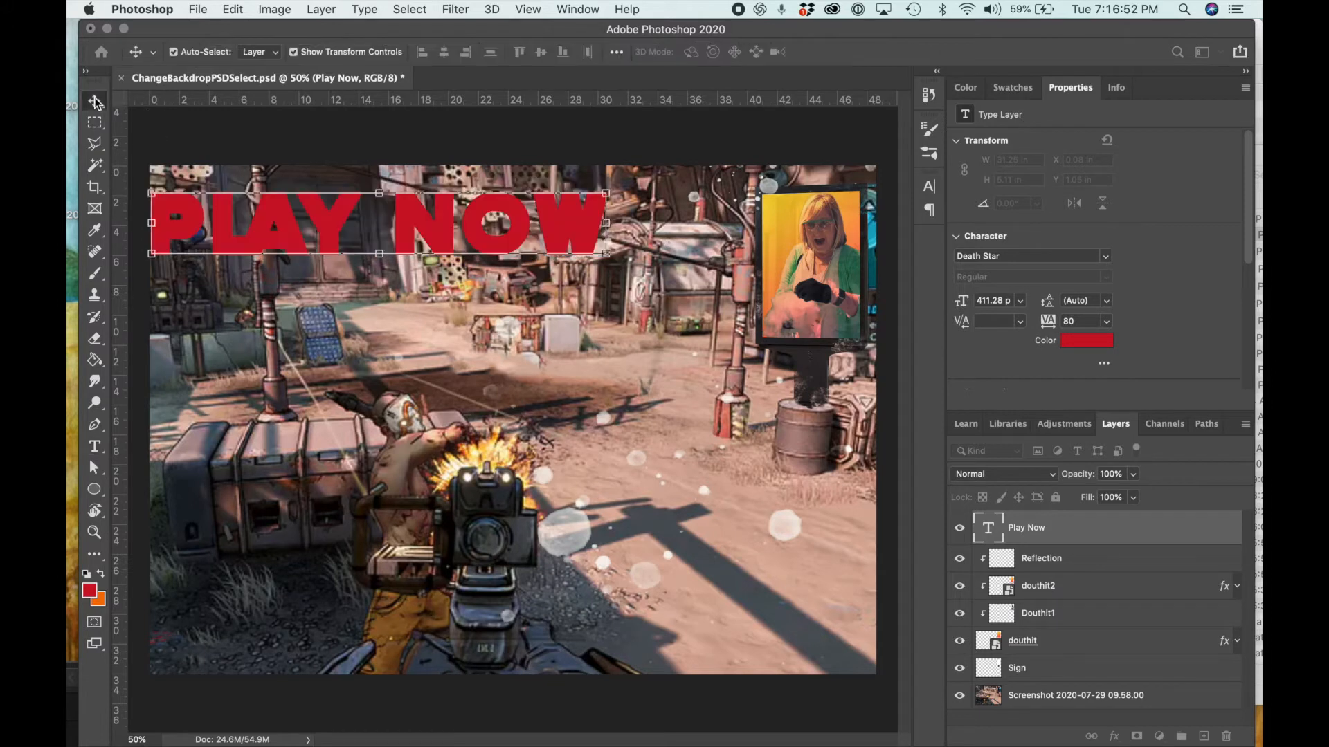
pyautogui.moveTo(225, 223); pyautogui.dragTo(252, 220)
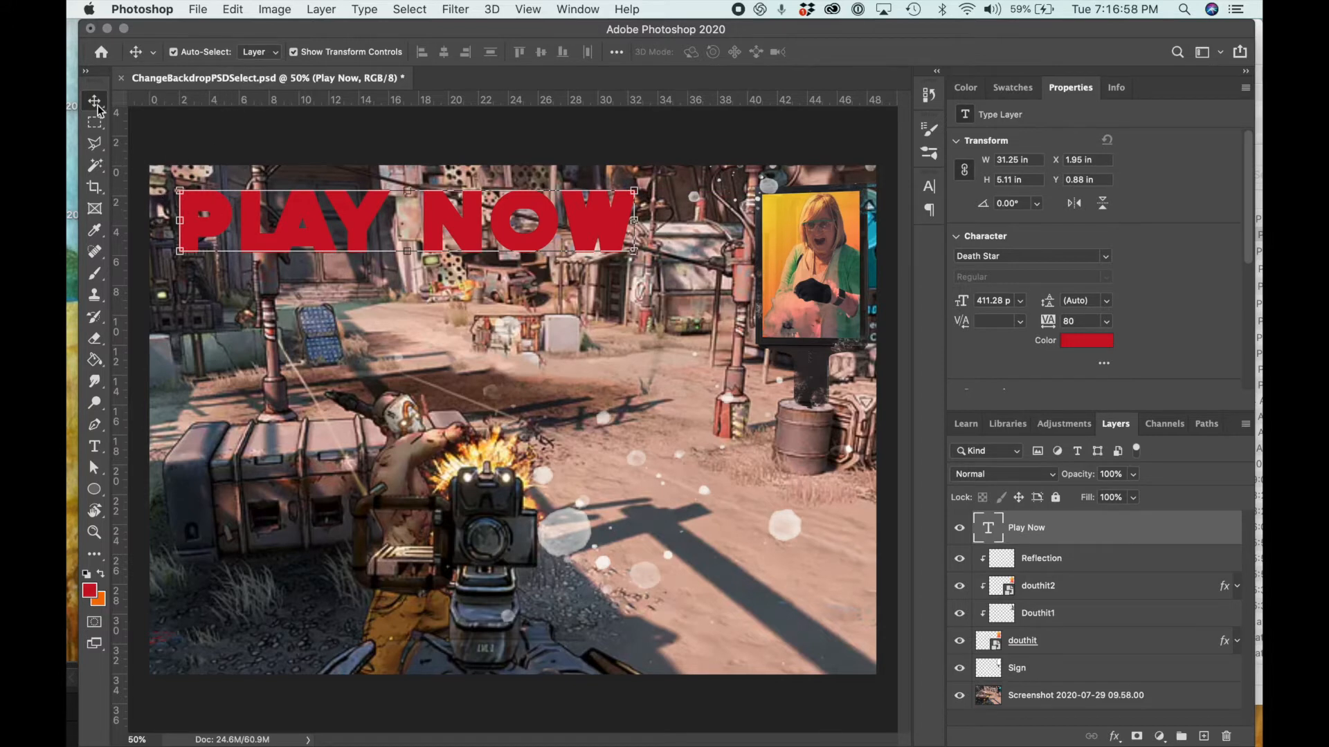
# - Set the Play Now font size to 500 pt and reposition the text at about X 1.32 in, Y 2.88 in
pyautogui.doubleClick(326, 215)
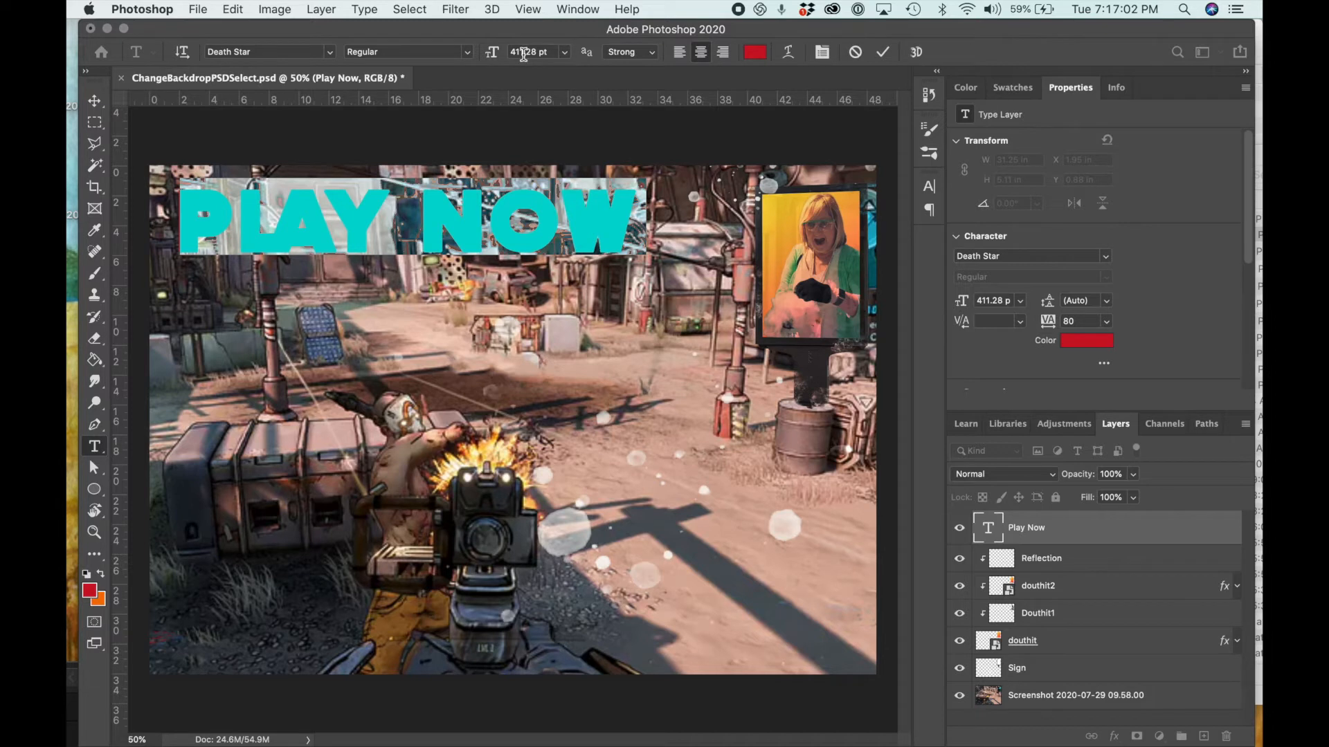
pyautogui.click(565, 53)
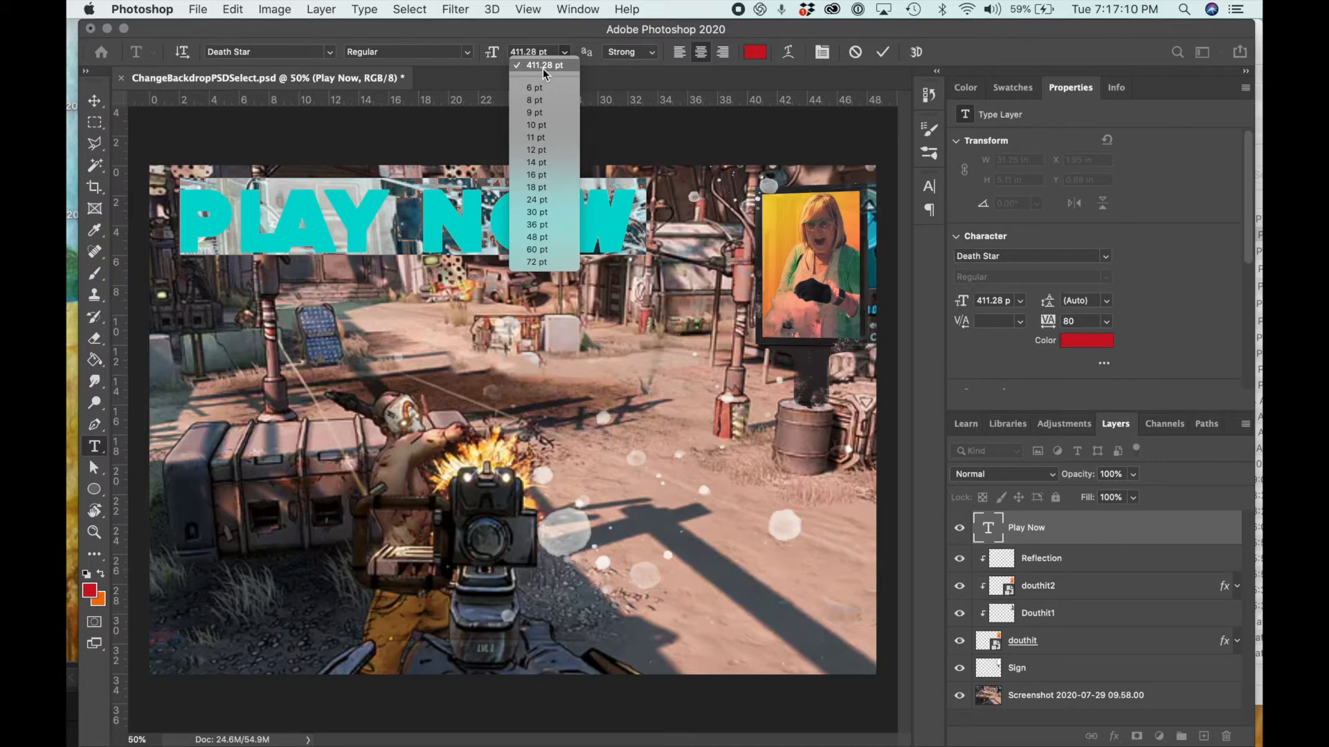
pyautogui.click(550, 45)
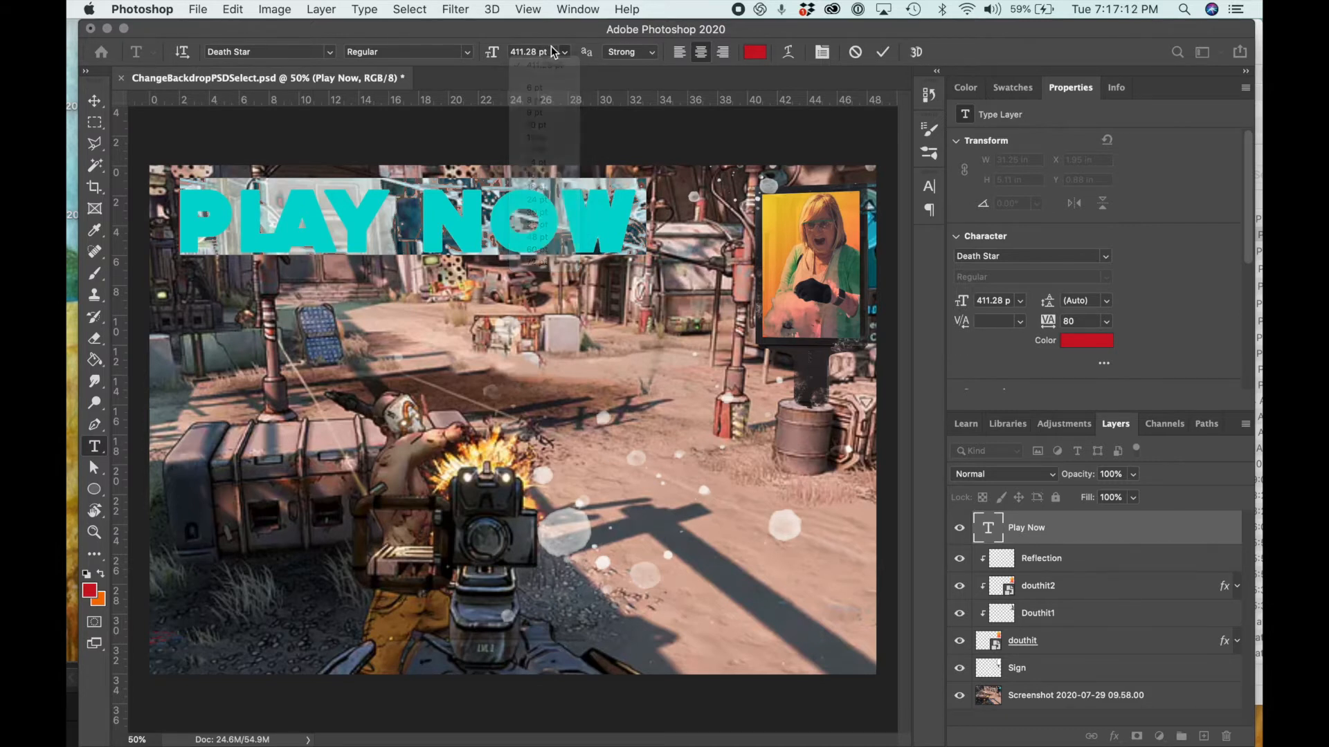
pyautogui.click(551, 49)
pyautogui.write('500')
pyautogui.press('Return')
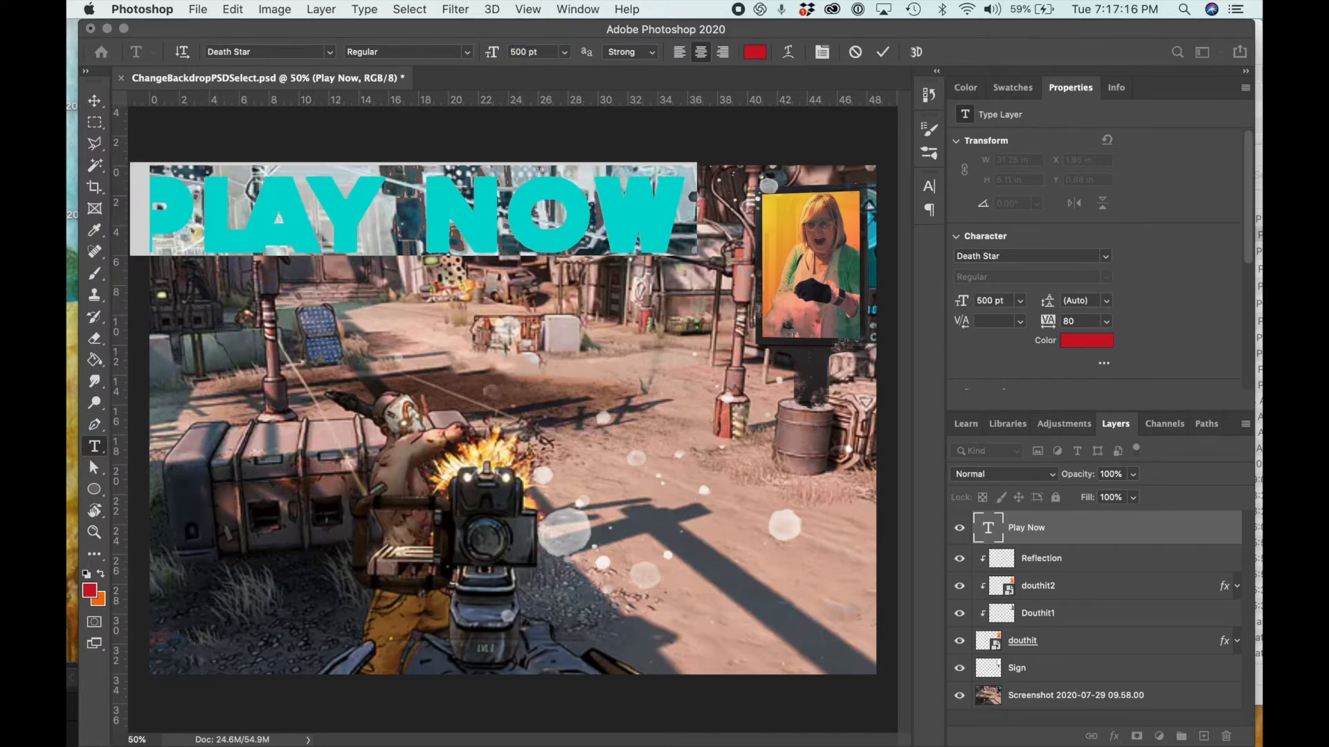
pyautogui.click(96, 105)
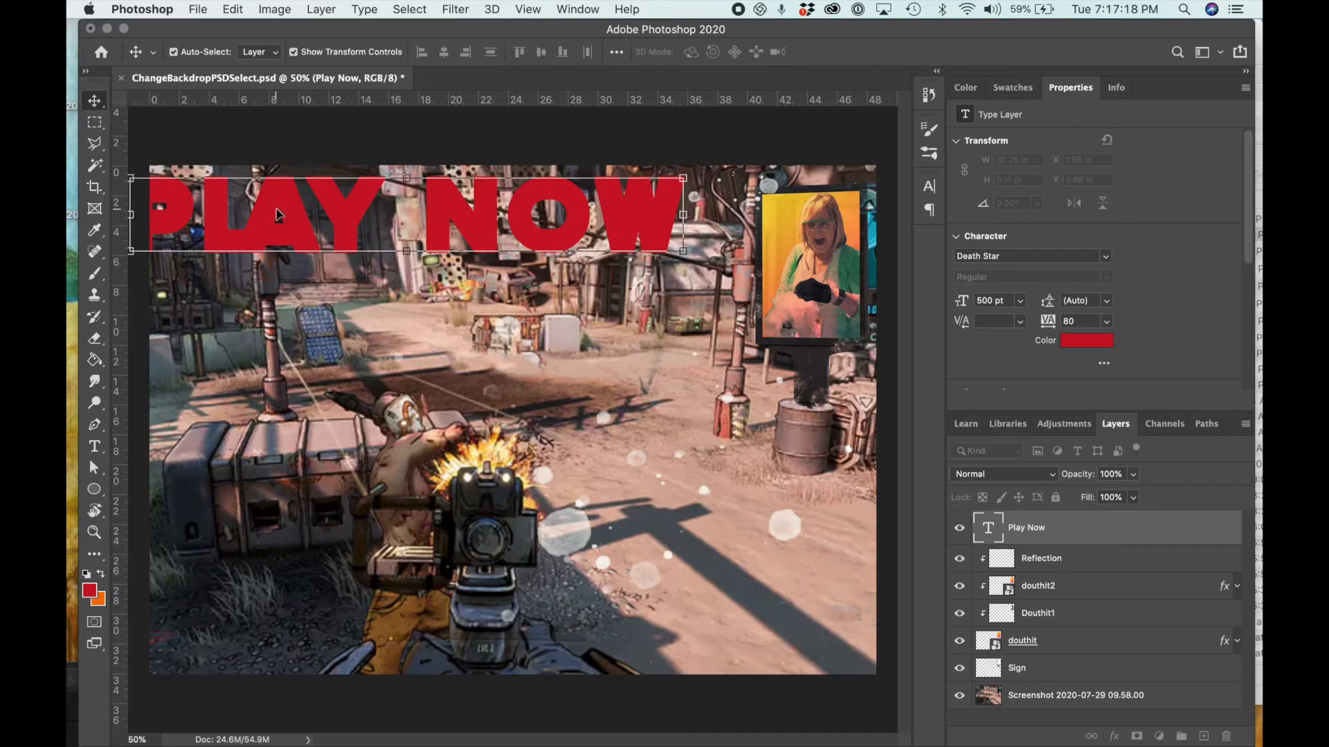
pyautogui.moveTo(296, 229); pyautogui.dragTo(338, 270)
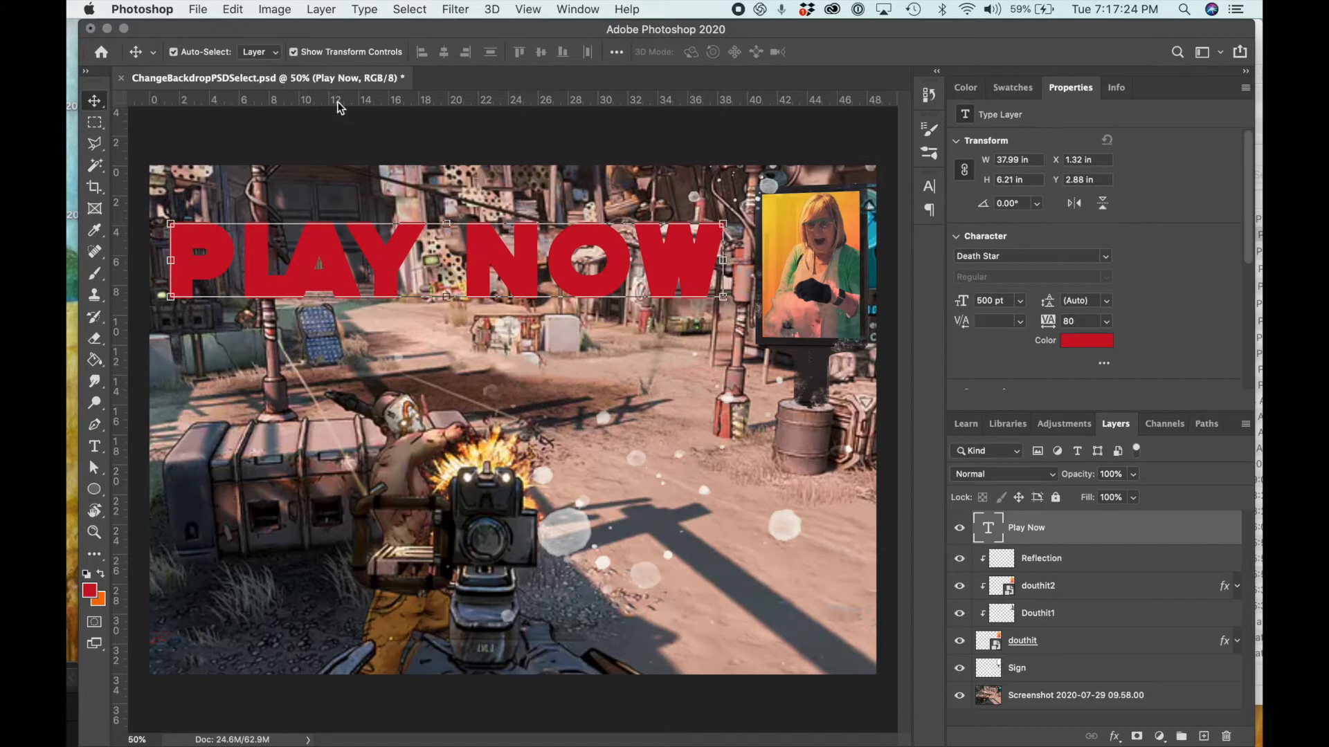
# - Scale the Play Now text to about 103% width and stretch its height upward to about 131%
pyautogui.click(722, 297)
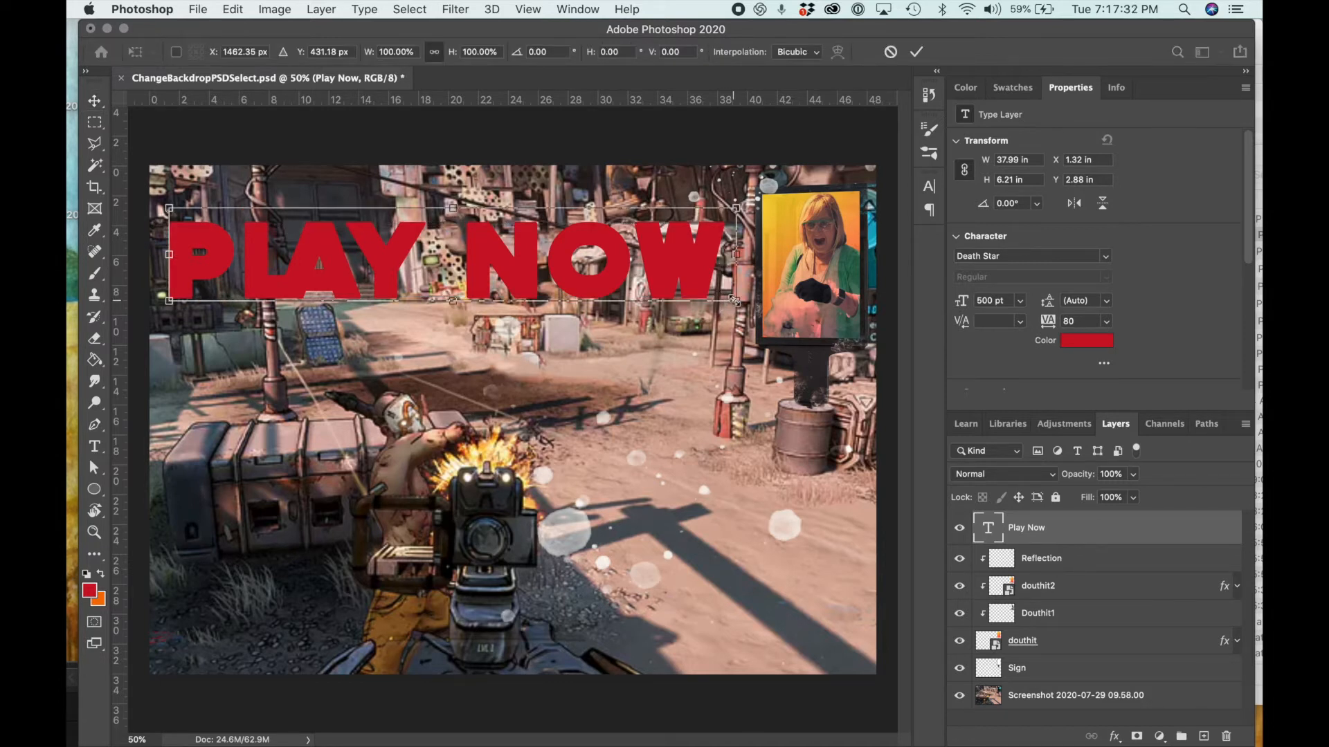
pyautogui.moveTo(735, 302)
pyautogui.mouseDown()
pyautogui.moveTo(714, 299)
pyautogui.moveTo(748, 312)
pyautogui.mouseUp()
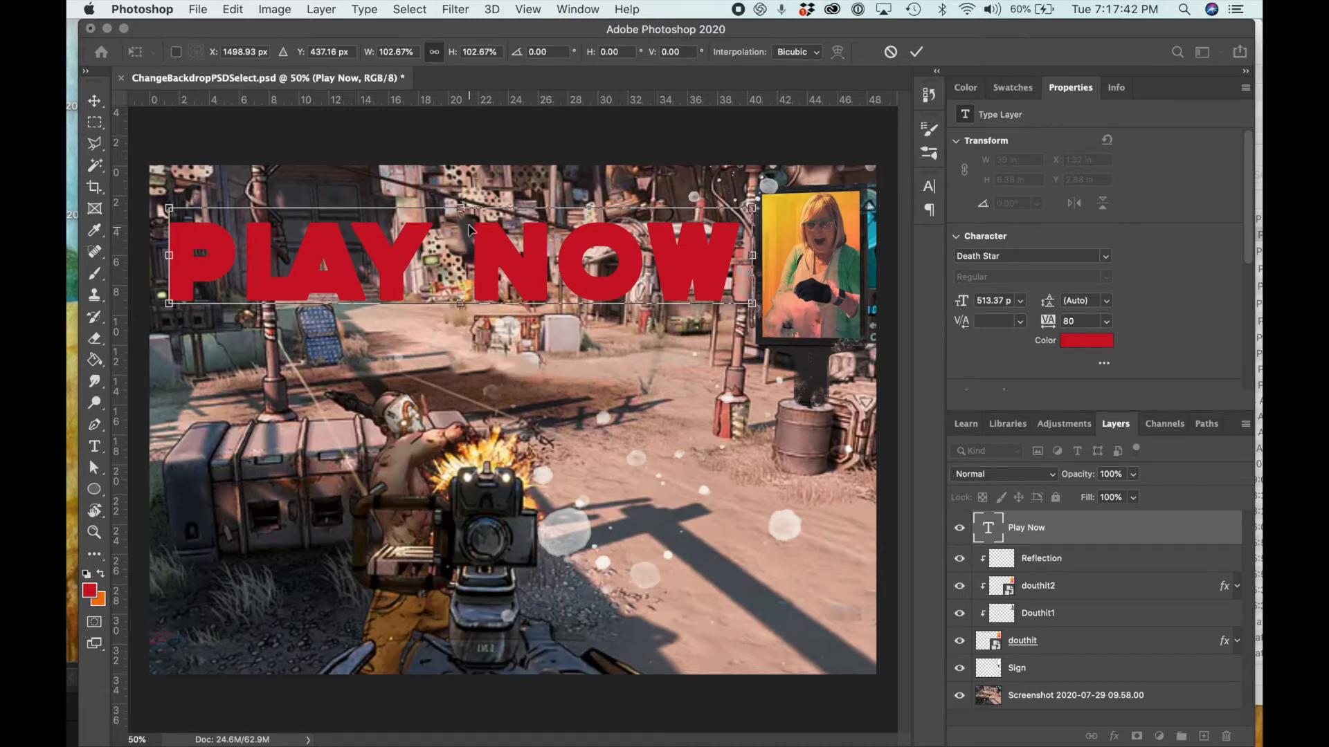
pyautogui.moveTo(461, 208); pyautogui.dragTo(461, 183)
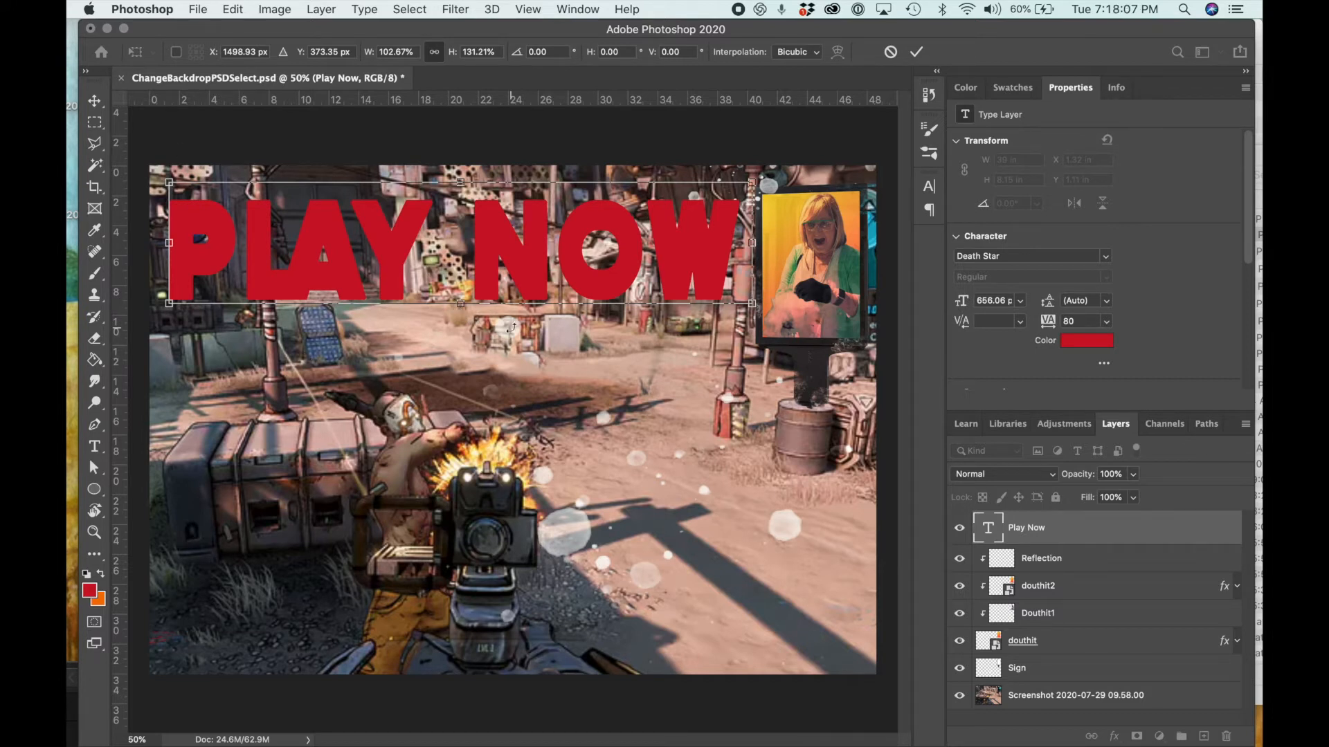
pyautogui.press('Return')
# - Recolor the Play Now text to a dark orange-red, about #b92e09, and nudge it slightly upward
pyautogui.doubleClick(528, 278)
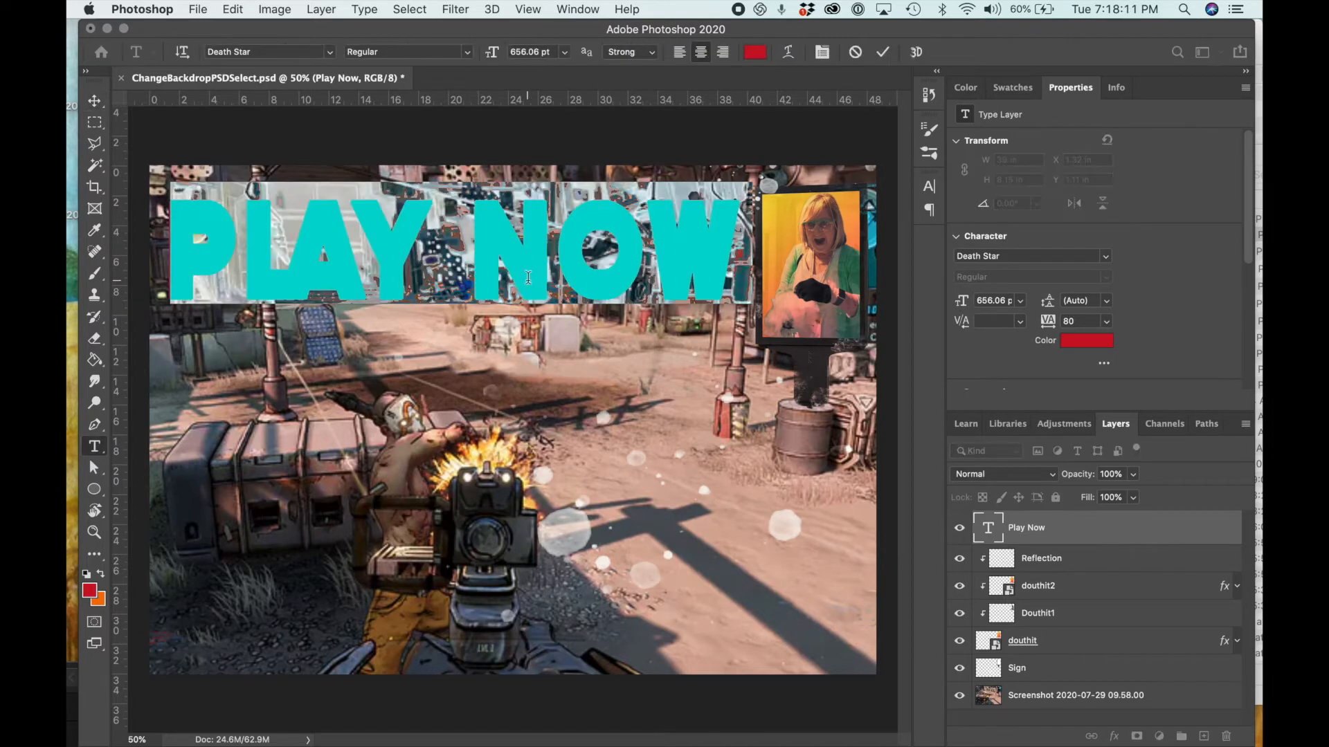
pyautogui.click(1085, 342)
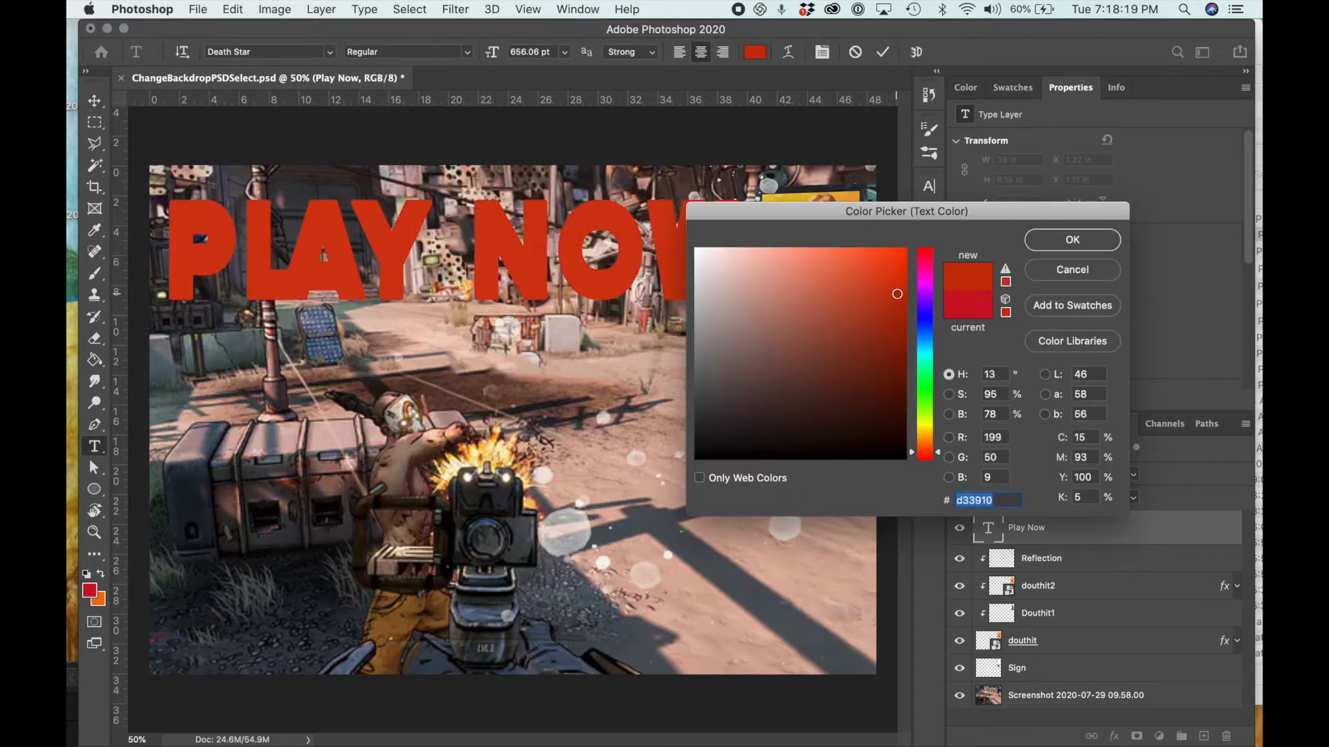
pyautogui.moveTo(896, 294); pyautogui.dragTo(896, 313)
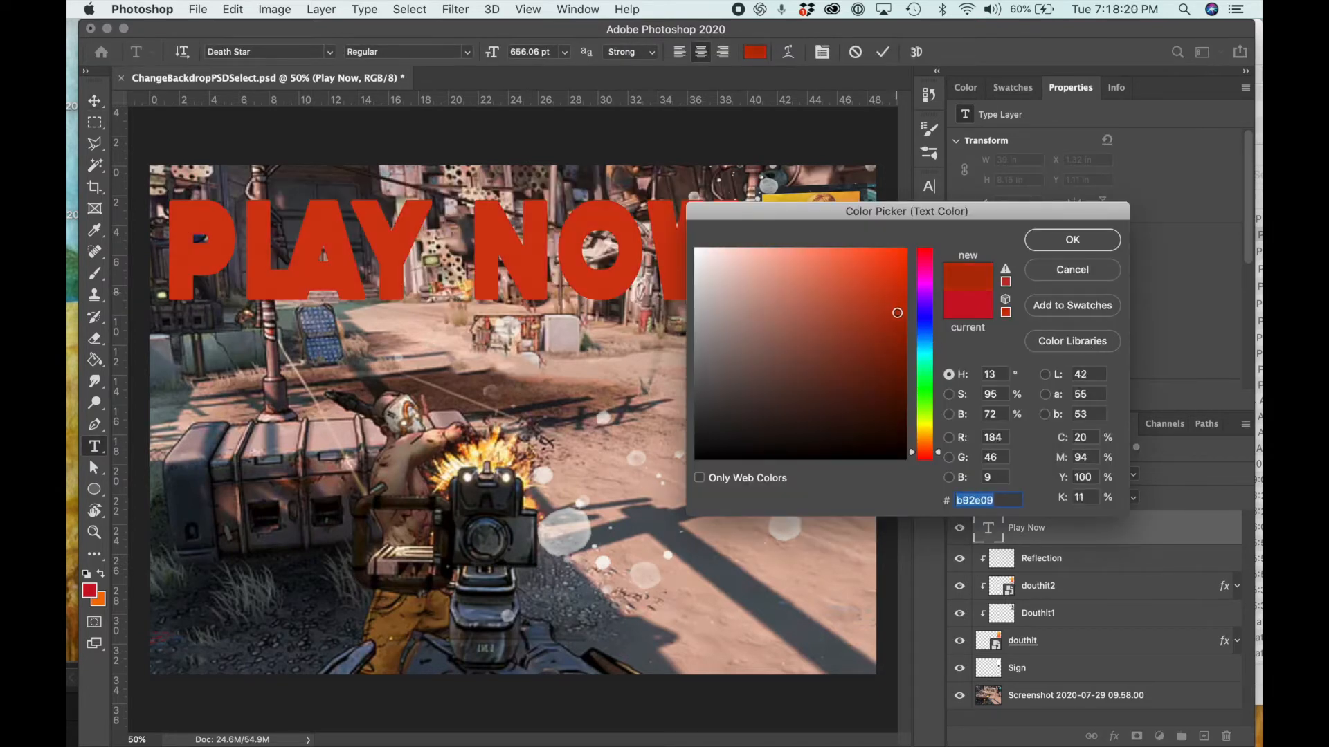
pyautogui.click(1047, 238)
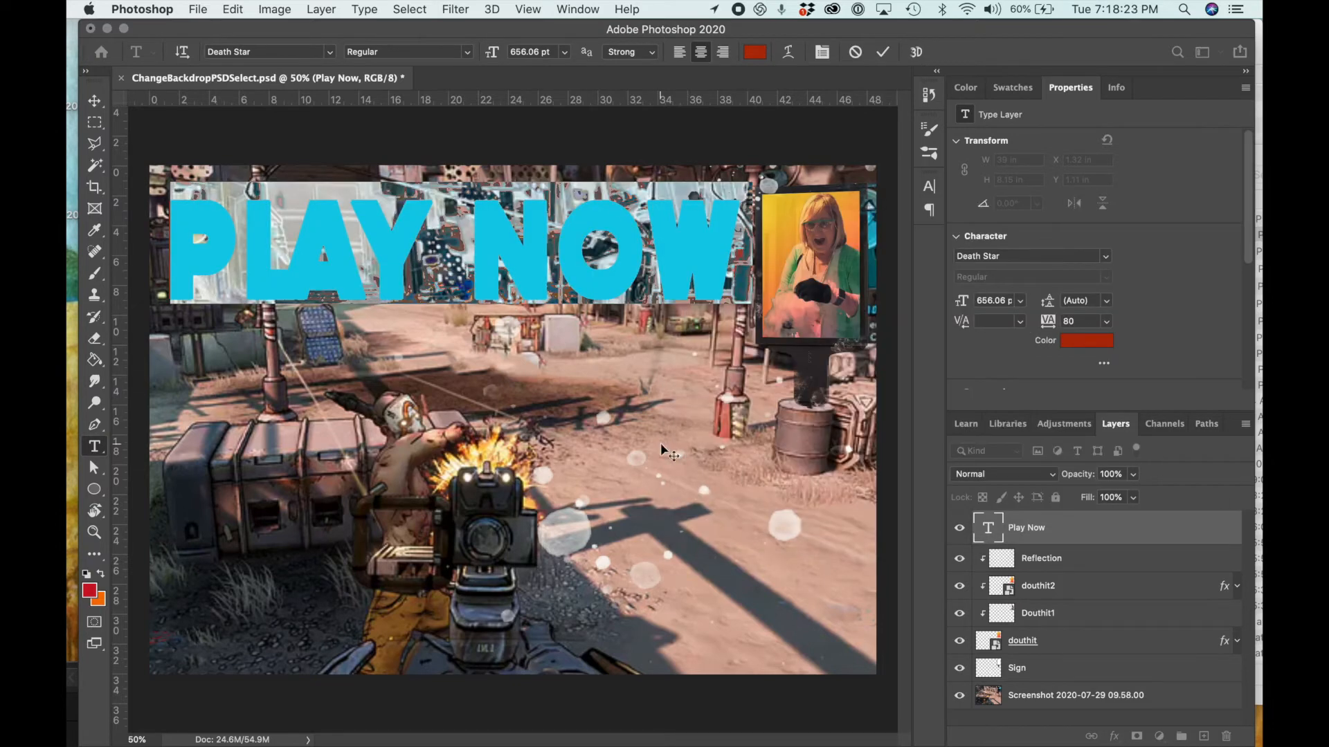
pyautogui.click(559, 268)
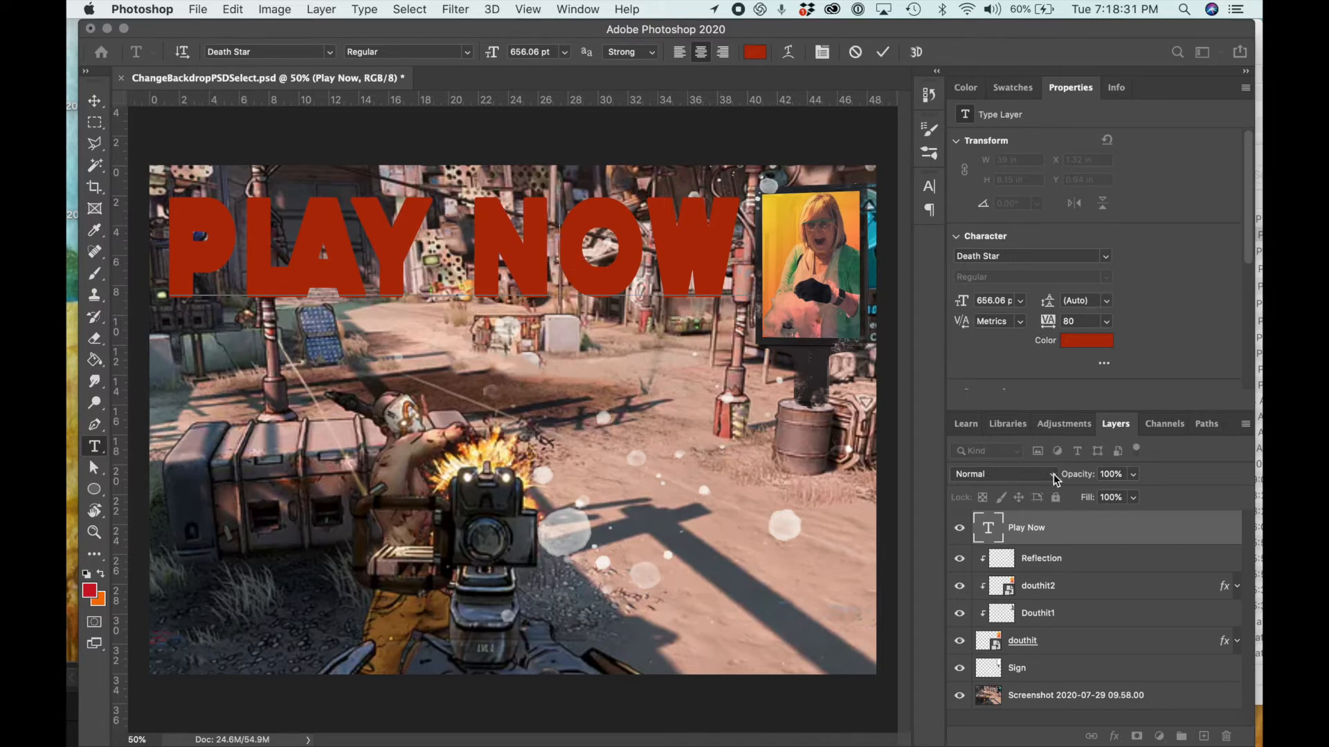
pyautogui.press('Escape')
pyautogui.press('v')
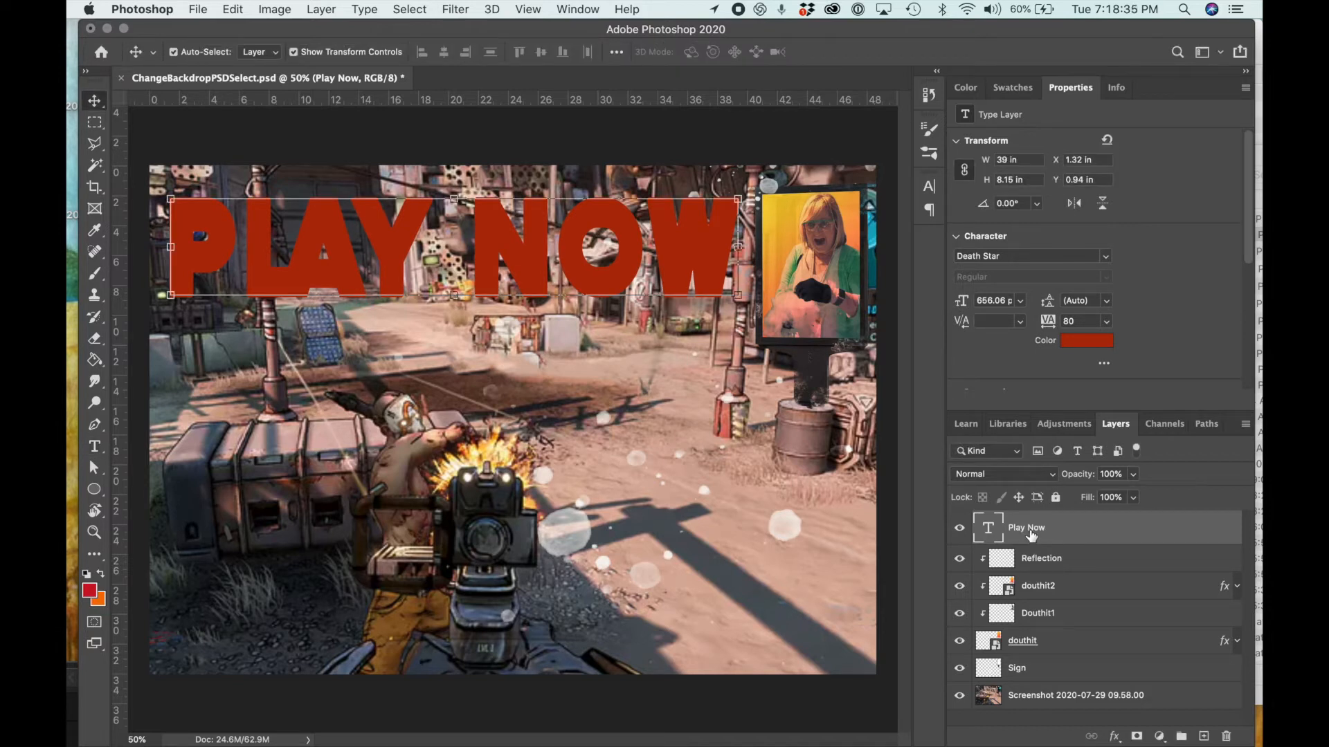
# - Try the Darker Color blend mode on the Play Now layer and settle on Multiply
pyautogui.click(1052, 475)
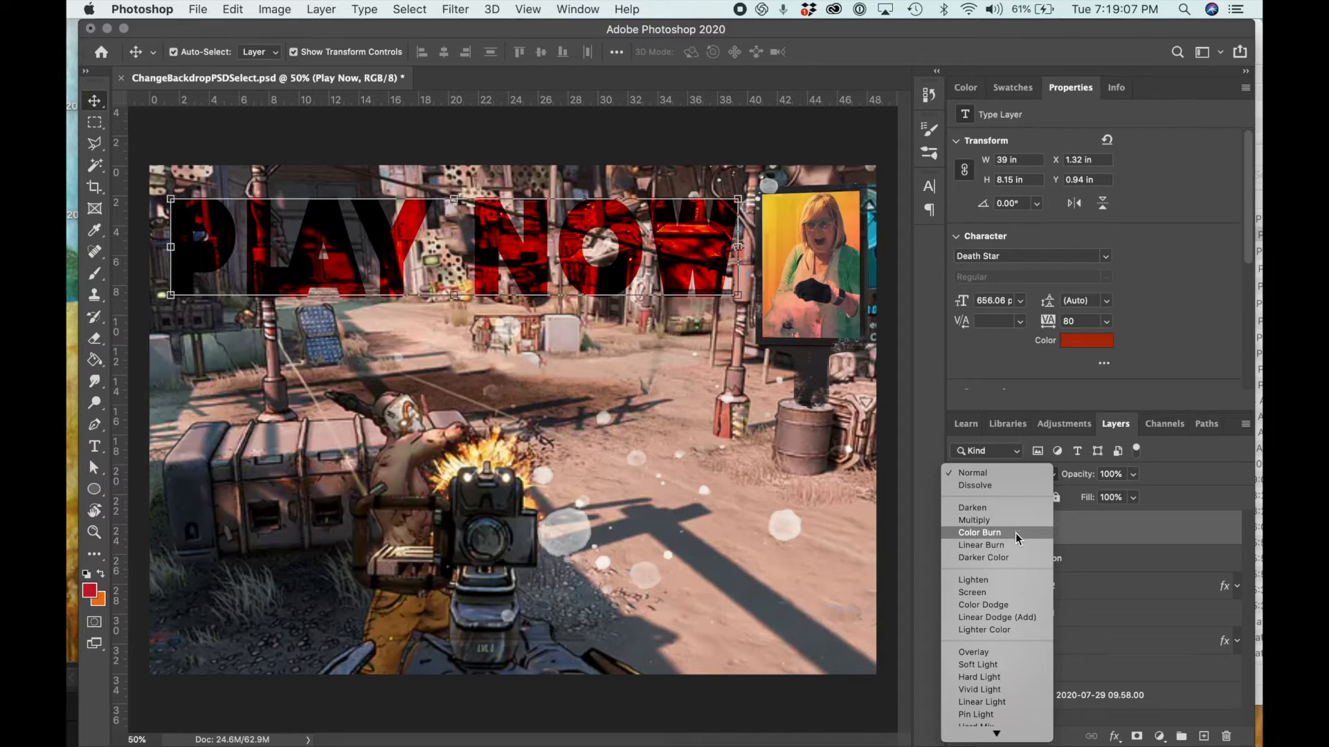
pyautogui.click(1019, 557)
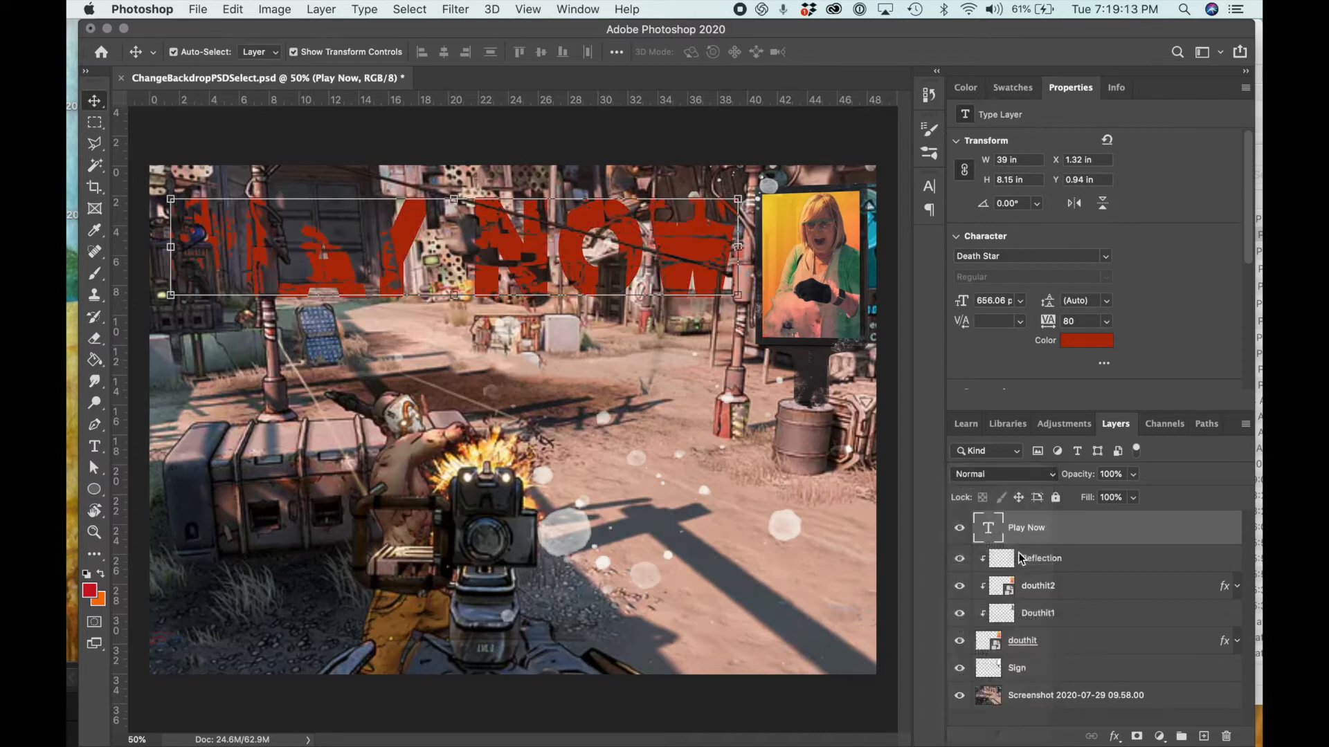
pyautogui.click(1038, 475)
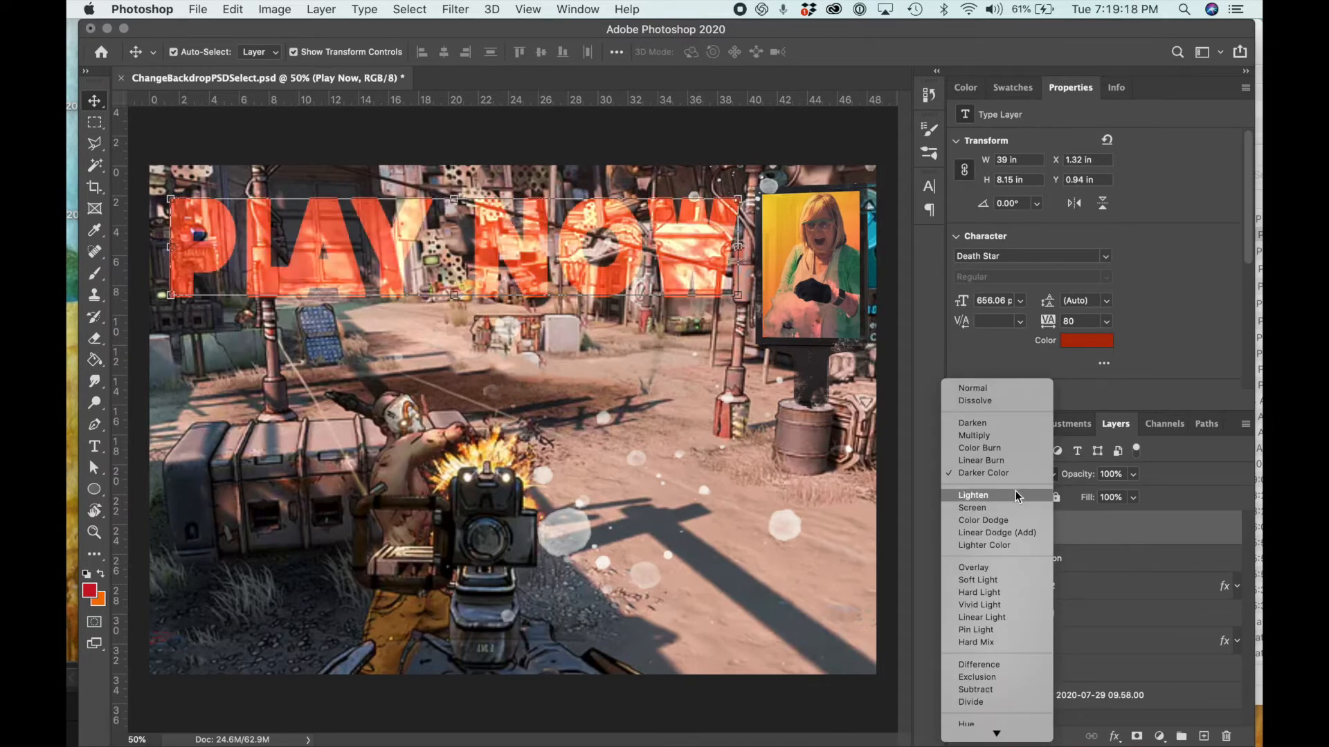
pyautogui.click(997, 434)
pyautogui.click(556, 250)
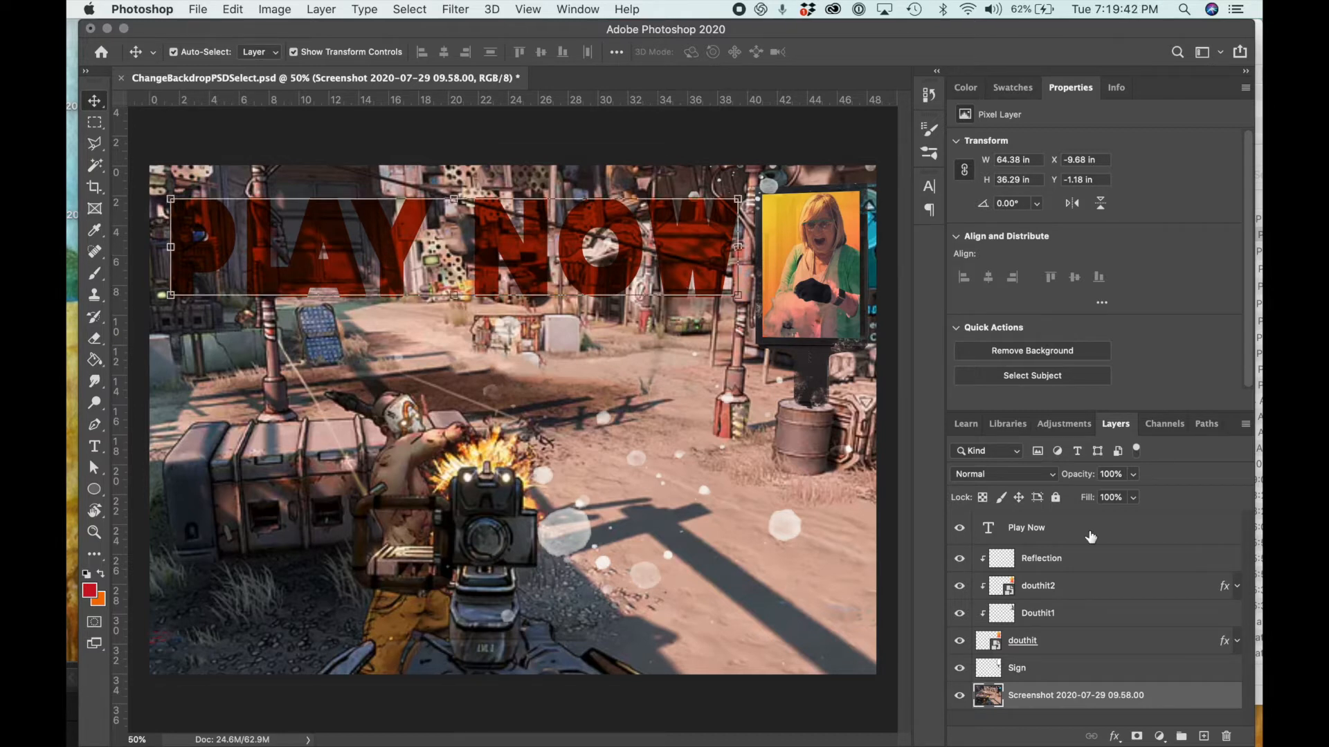
# - Duplicate the Play Now layer beneath the original and offset the original slightly downward to about X 1.43 in, Y 1.8 in
pyautogui.click(1092, 533)
pyautogui.keyDown('alt'); pyautogui.moveTo(1091, 537); pyautogui.dragTo(1092, 546); pyautogui.keyUp('alt')
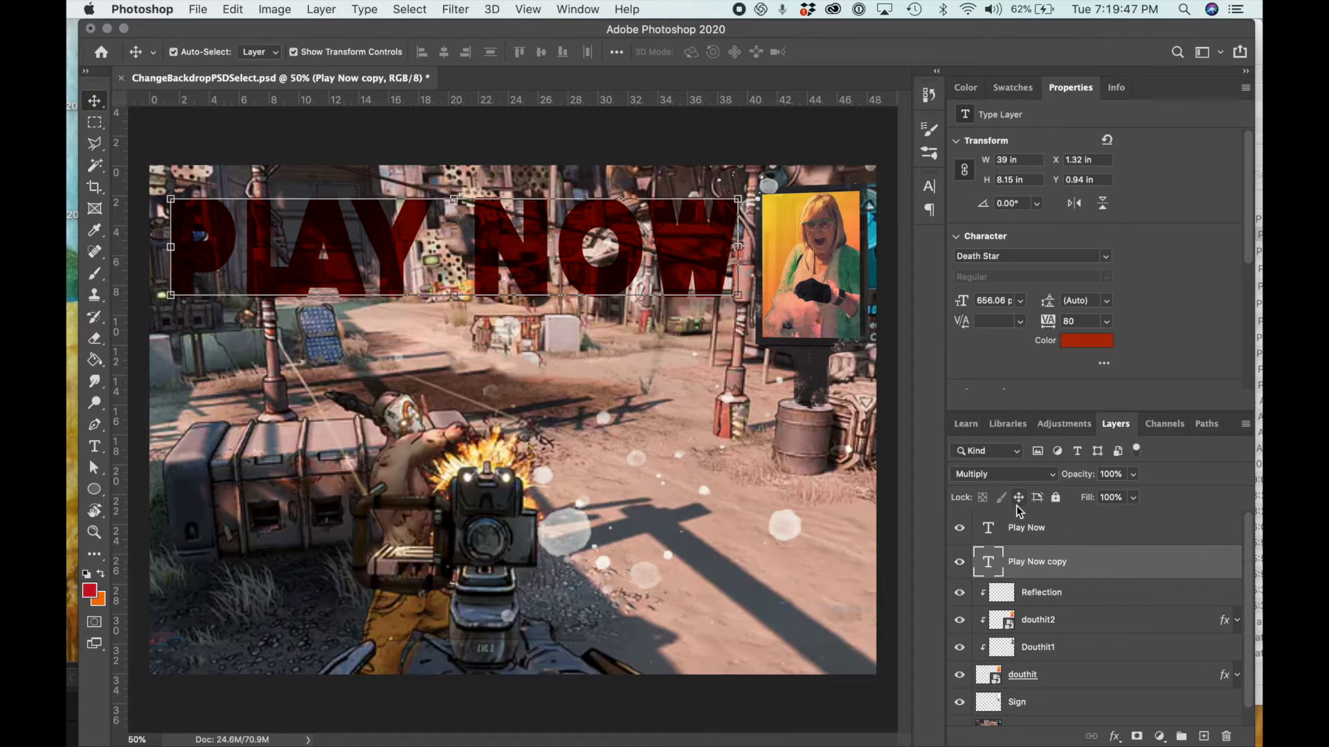
pyautogui.click(1014, 526)
pyautogui.moveTo(715, 294); pyautogui.dragTo(716, 297)
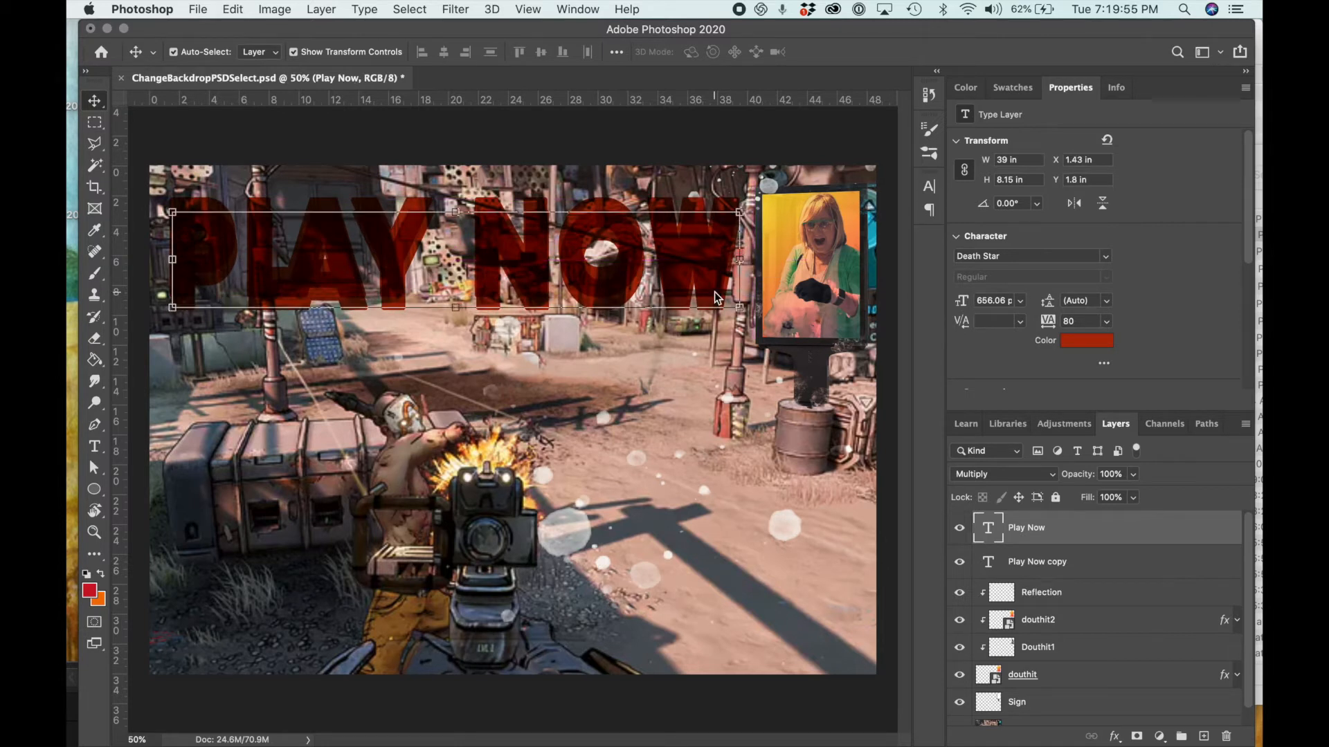
# - Nudge the Play Now layer right and slightly up to about X 1.82 in, Y 1.6 in, offsetting it from its copy
pyautogui.press('Right')
pyautogui.press('Right')
pyautogui.press('Right')
pyautogui.press('Right')
pyautogui.press('Right')
pyautogui.press('Right')
pyautogui.press('Right')
pyautogui.press('Right')
pyautogui.press('Right')
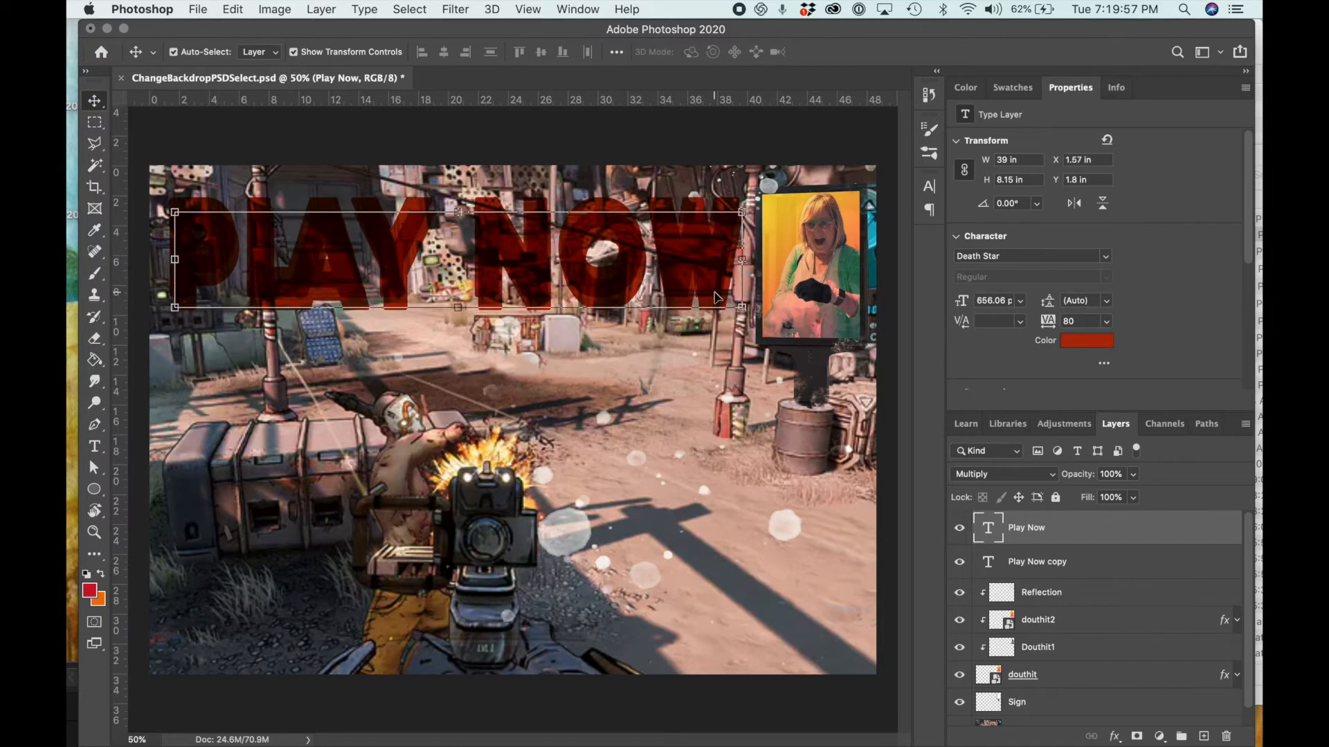
pyautogui.press('Right')
pyautogui.press('Right')
pyautogui.press('Right')
pyautogui.press('Right')
pyautogui.press('Right')
pyautogui.press('Right')
pyautogui.press('Right')
pyautogui.press('Up')
pyautogui.press('Up')
pyautogui.press('Up')
pyautogui.press('Up')
pyautogui.press('Up')
pyautogui.press('Up')
pyautogui.press('Up')
pyautogui.press('Up')
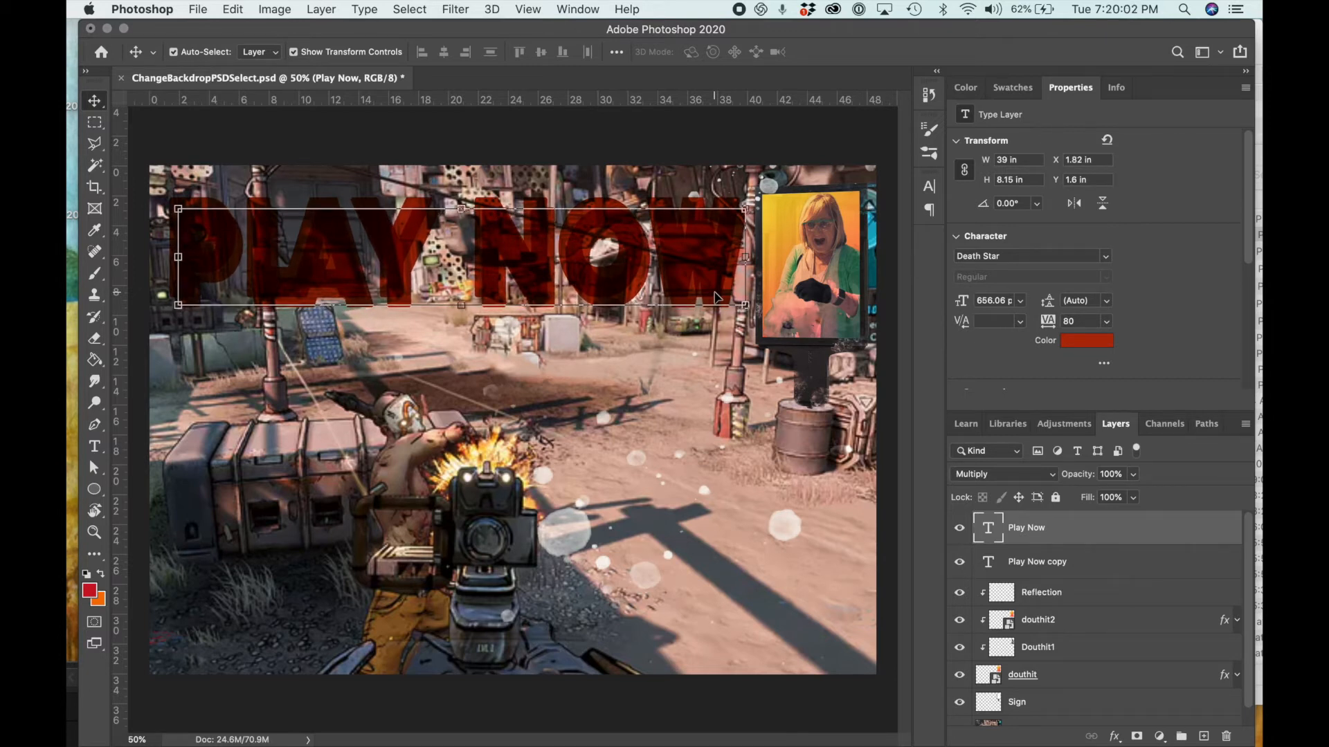
# - Set the Play Now copy layer to Normal blend mode and lower its opacity to about 45%
pyautogui.click(1049, 573)
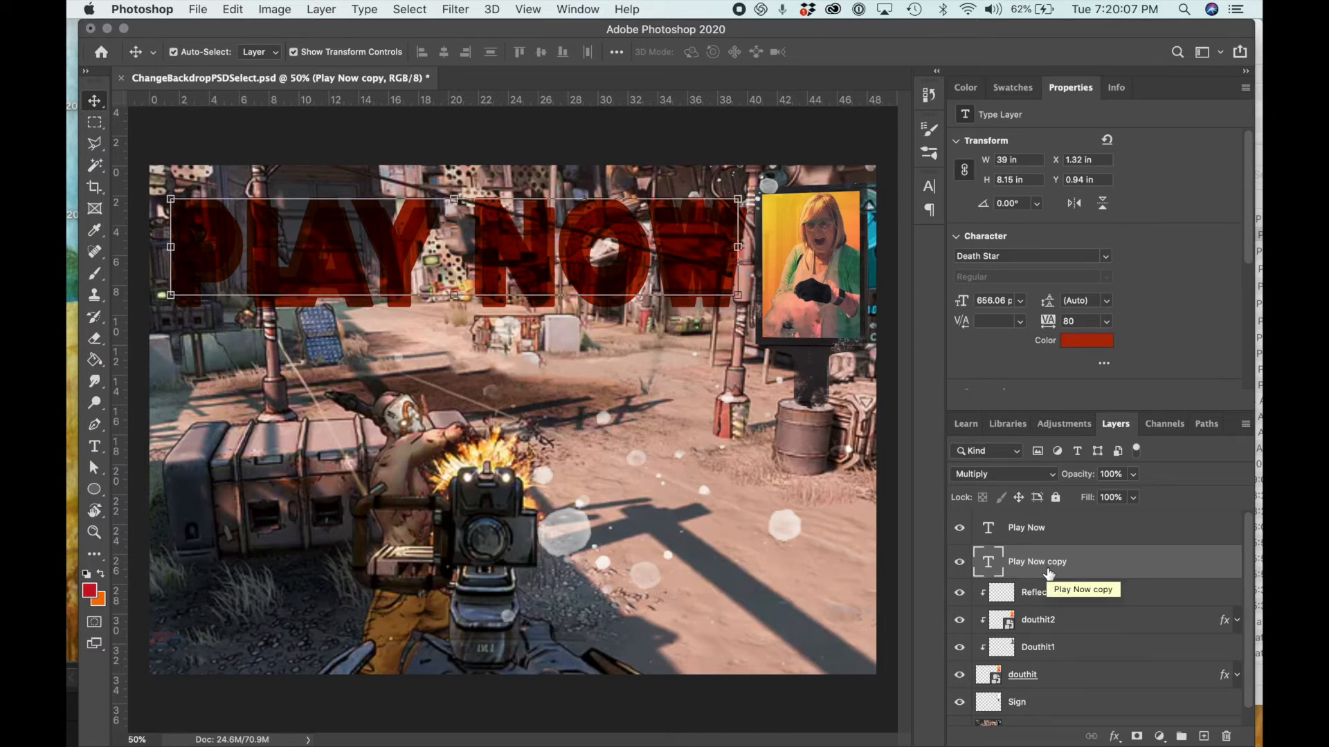
pyautogui.click(1052, 474)
pyautogui.click(1024, 427)
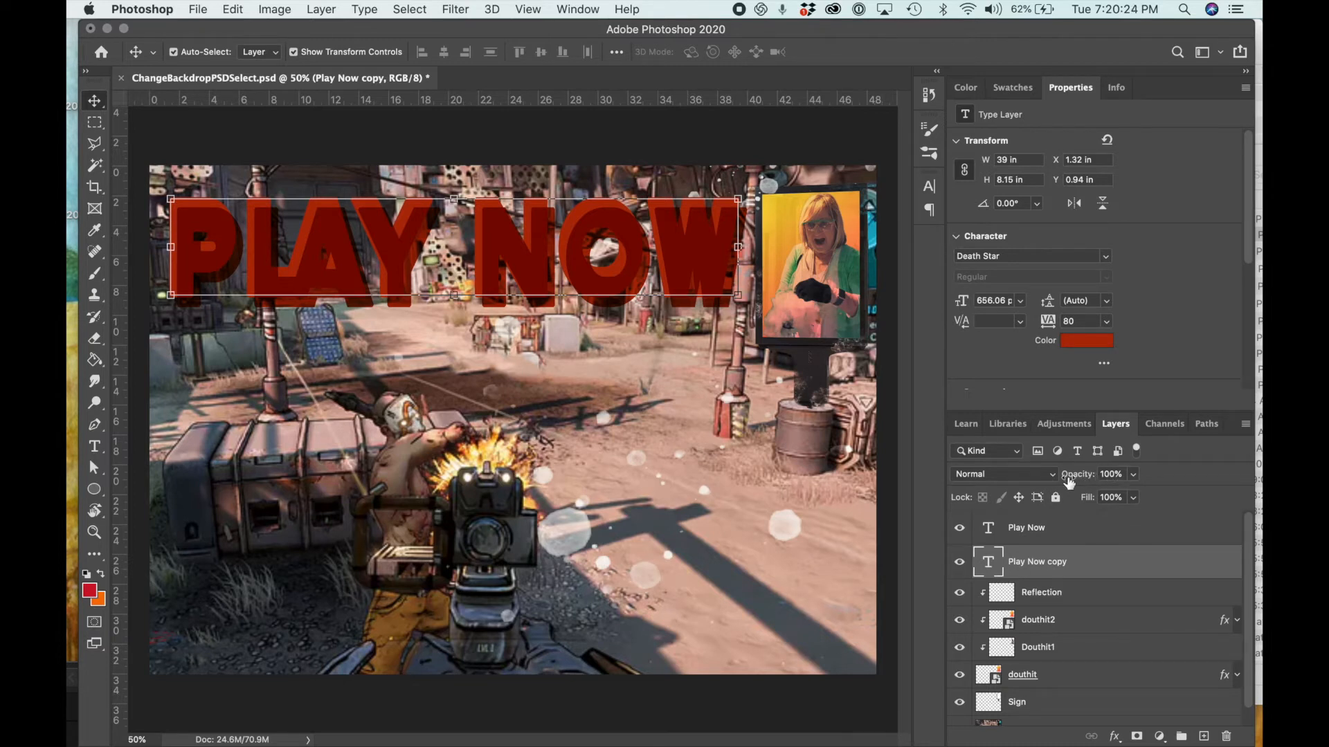
pyautogui.click(1133, 477)
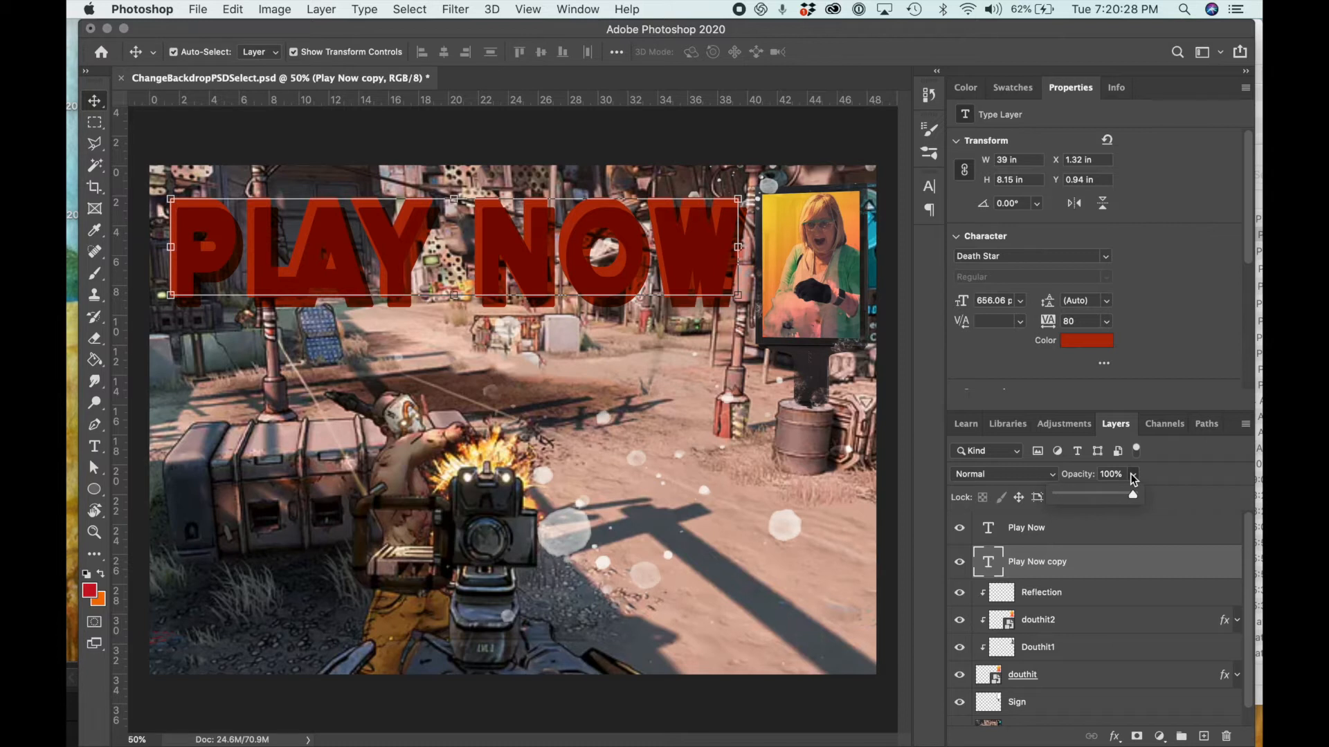
pyautogui.moveTo(1114, 494); pyautogui.dragTo(1091, 495)
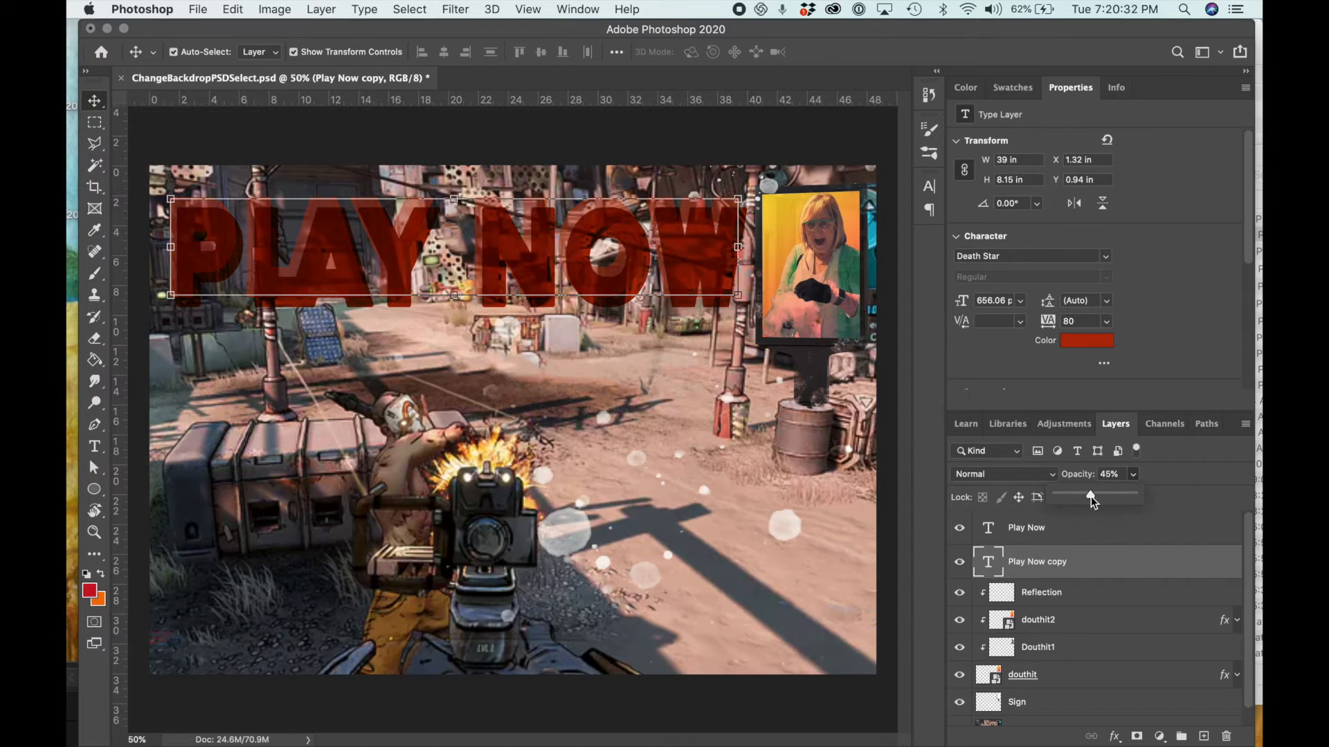
pyautogui.click(728, 497)
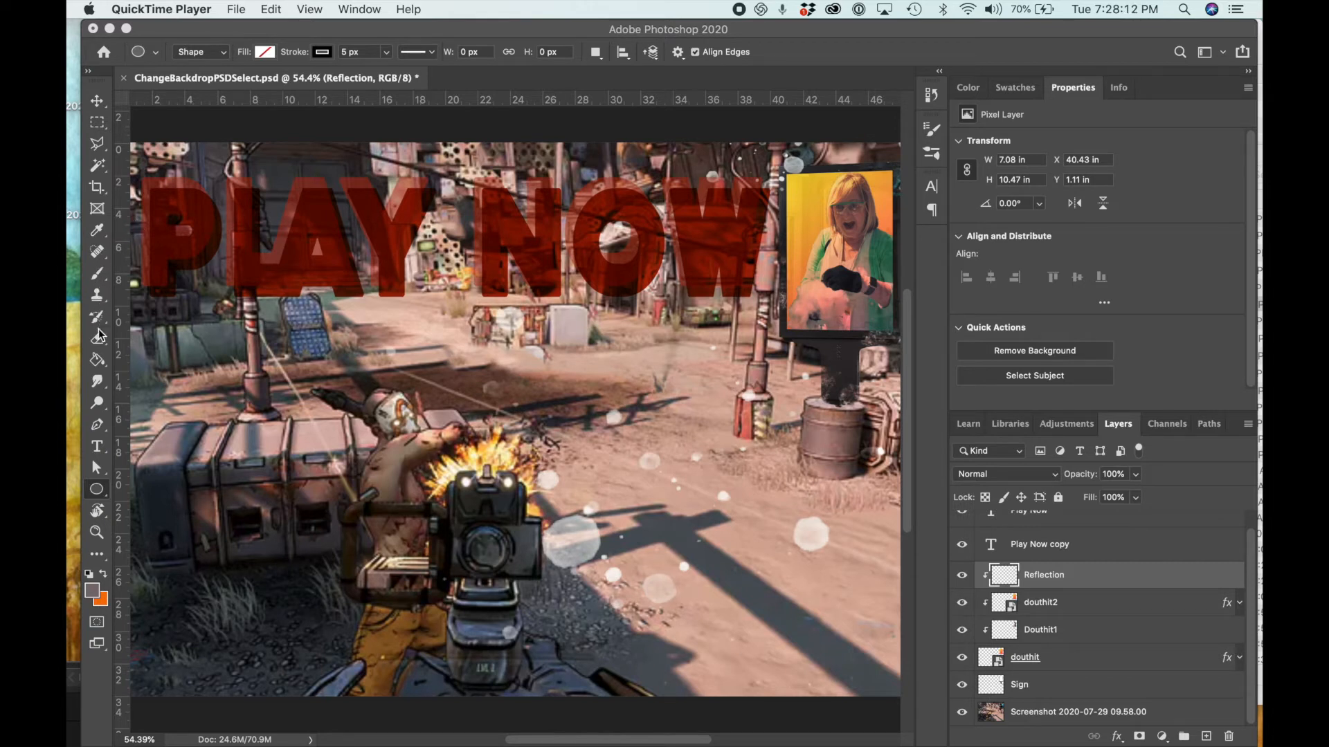
# - Draw an unfilled circle about 540 px wide with a 5 px stroke over the ground below the sign, using the Ellipse tool
pyautogui.click(101, 495)
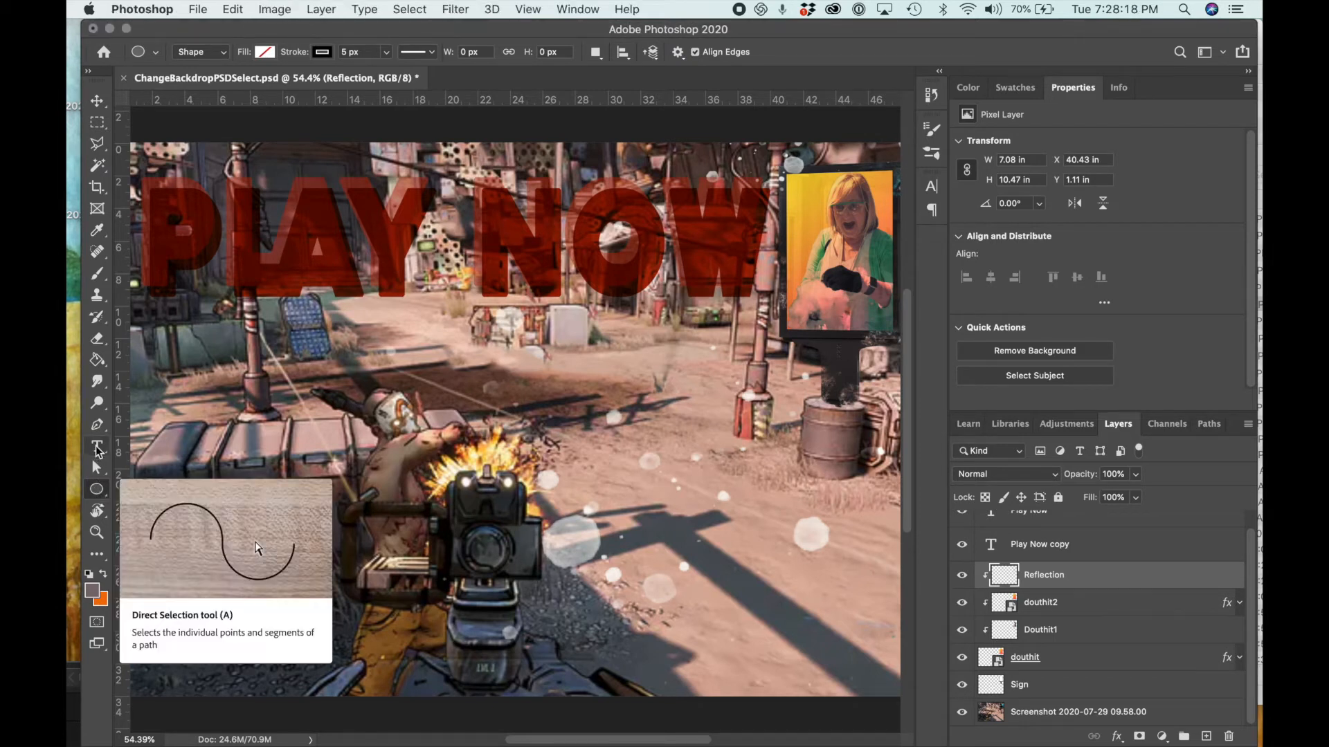
pyautogui.click(99, 496)
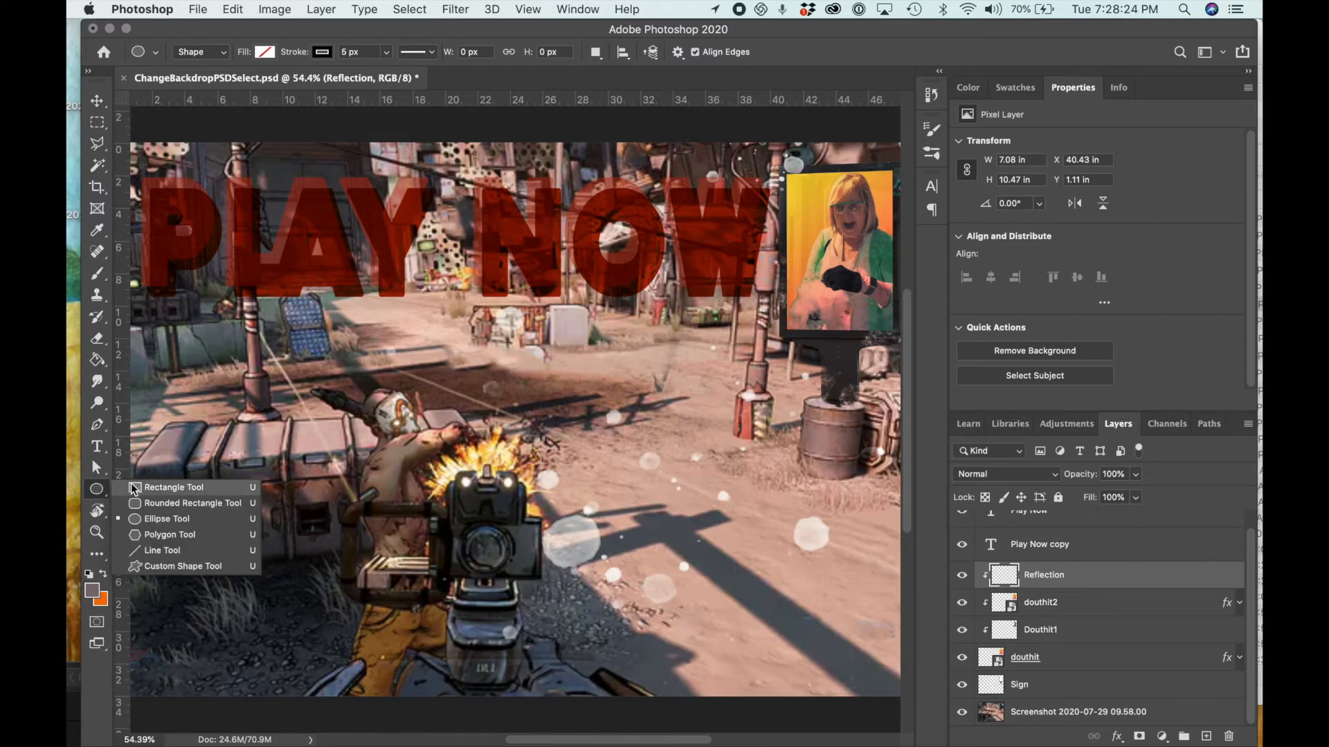
pyautogui.click(166, 487)
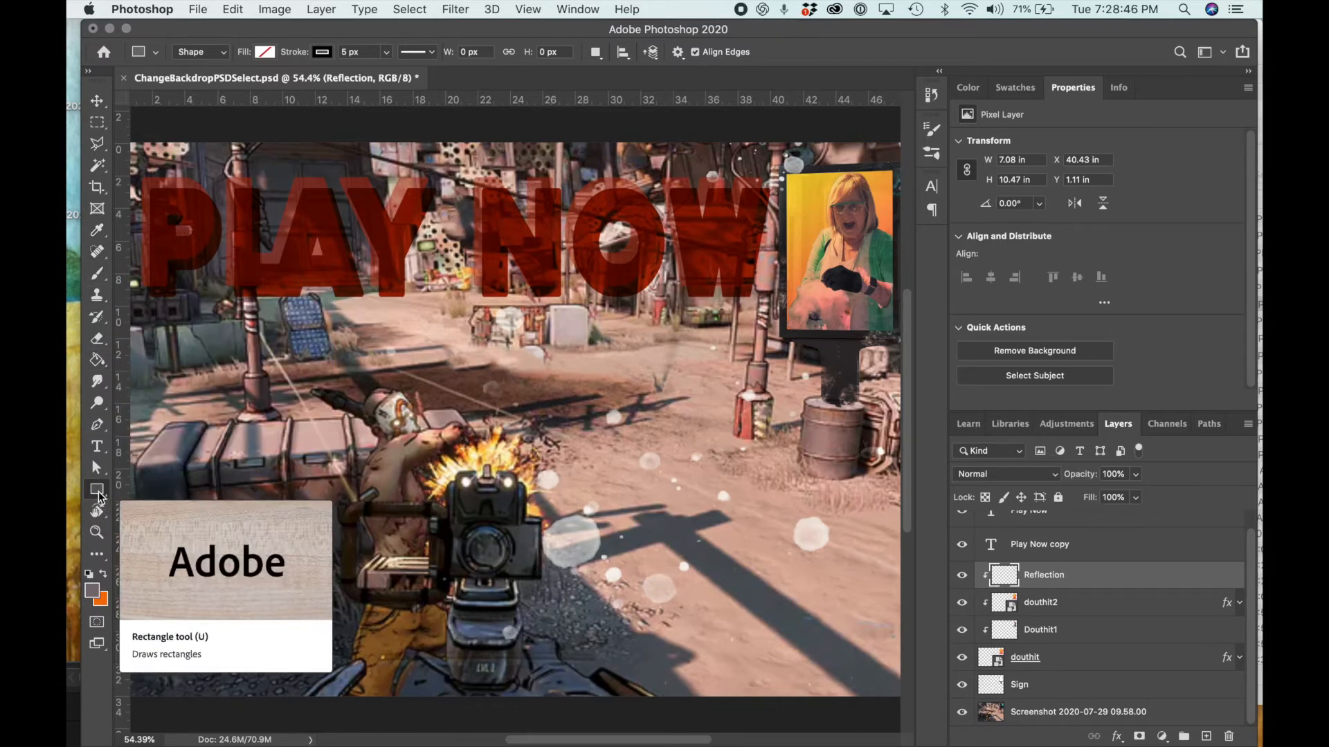
pyautogui.click(97, 492)
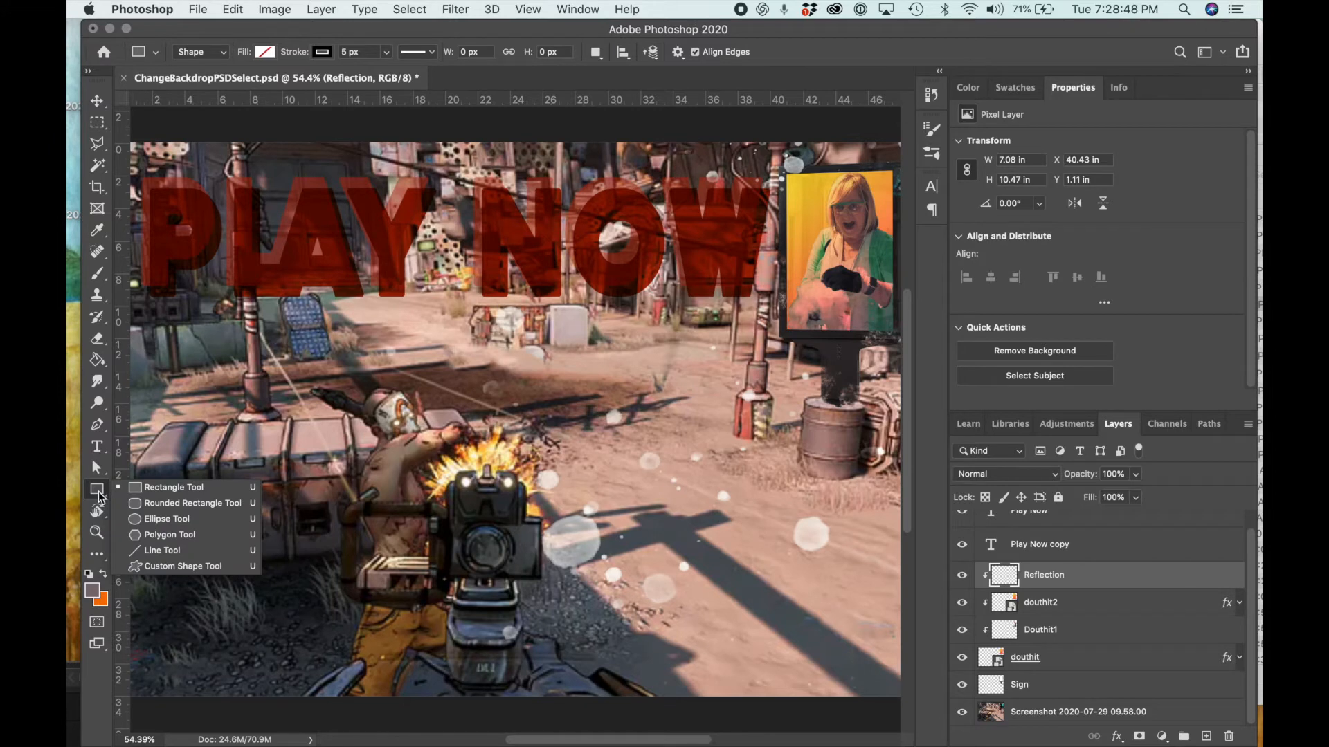
pyautogui.click(135, 520)
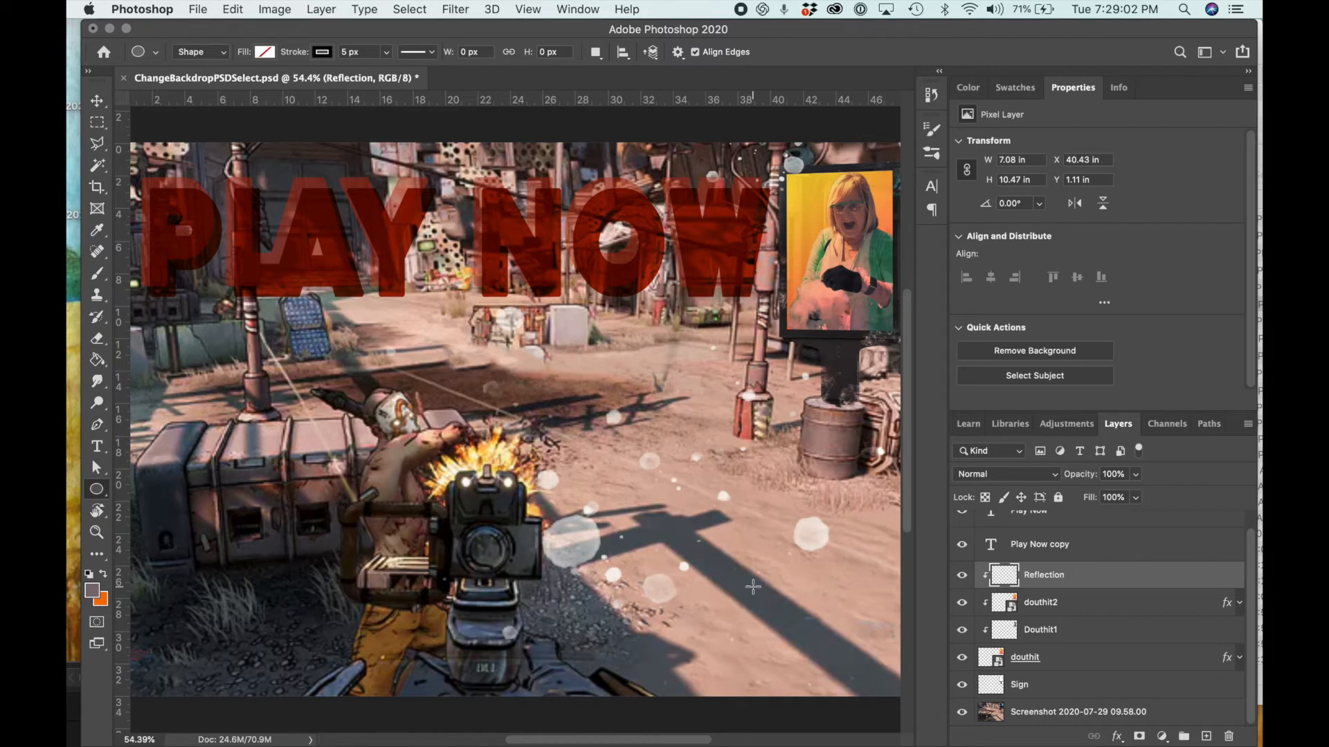
pyautogui.moveTo(753, 587); pyautogui.dragTo(876, 395)
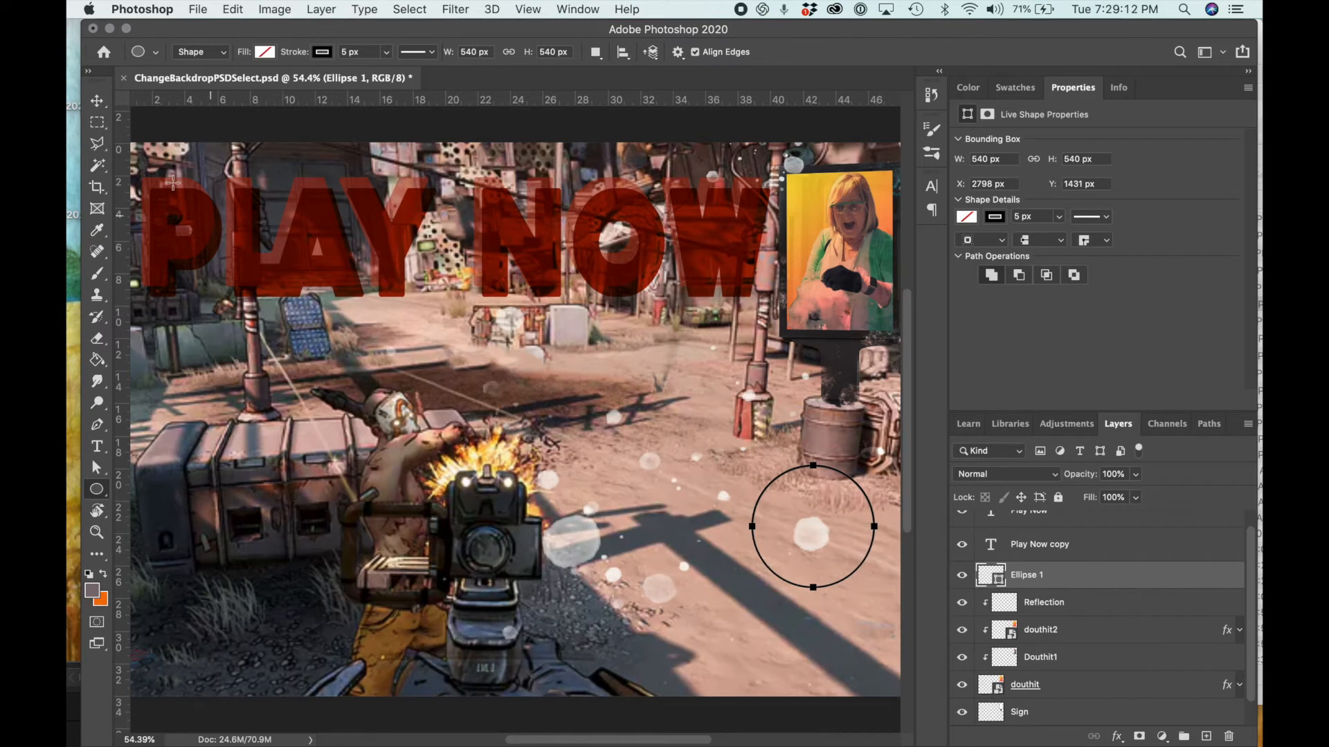
# - Shift the background screenshot left to about X -14.11 in, and lock it together with Sign and the two portrait layers directly above
pyautogui.click(98, 103)
pyautogui.moveTo(765, 490); pyautogui.dragTo(686, 496)
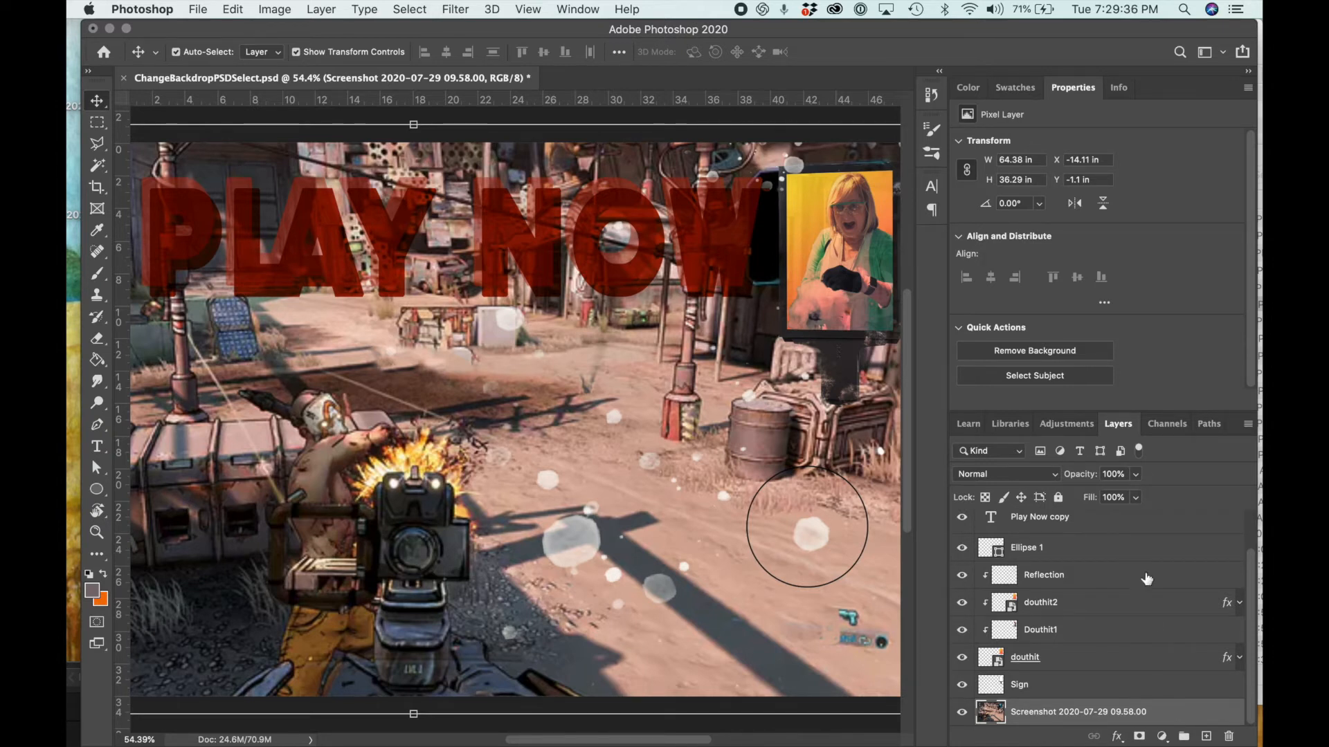
pyautogui.click(1057, 499)
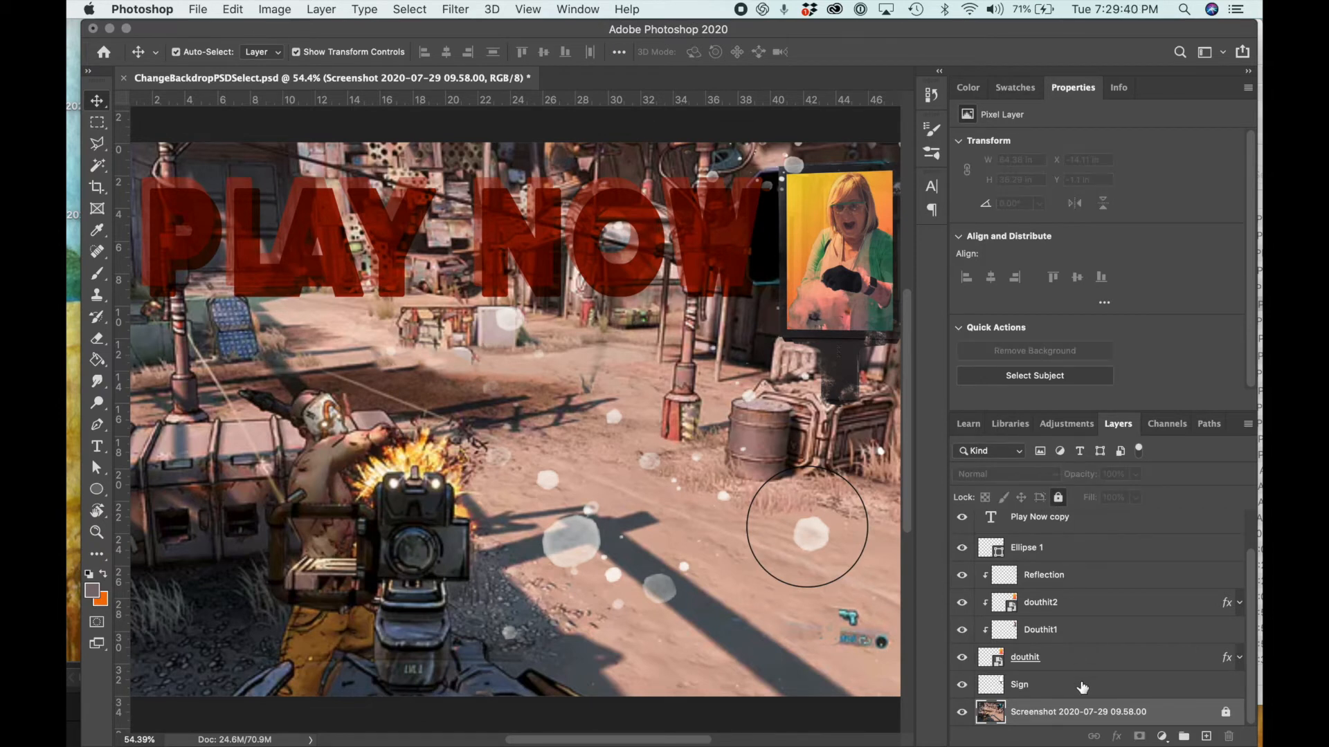
pyautogui.click(1080, 685)
pyautogui.click(1058, 497)
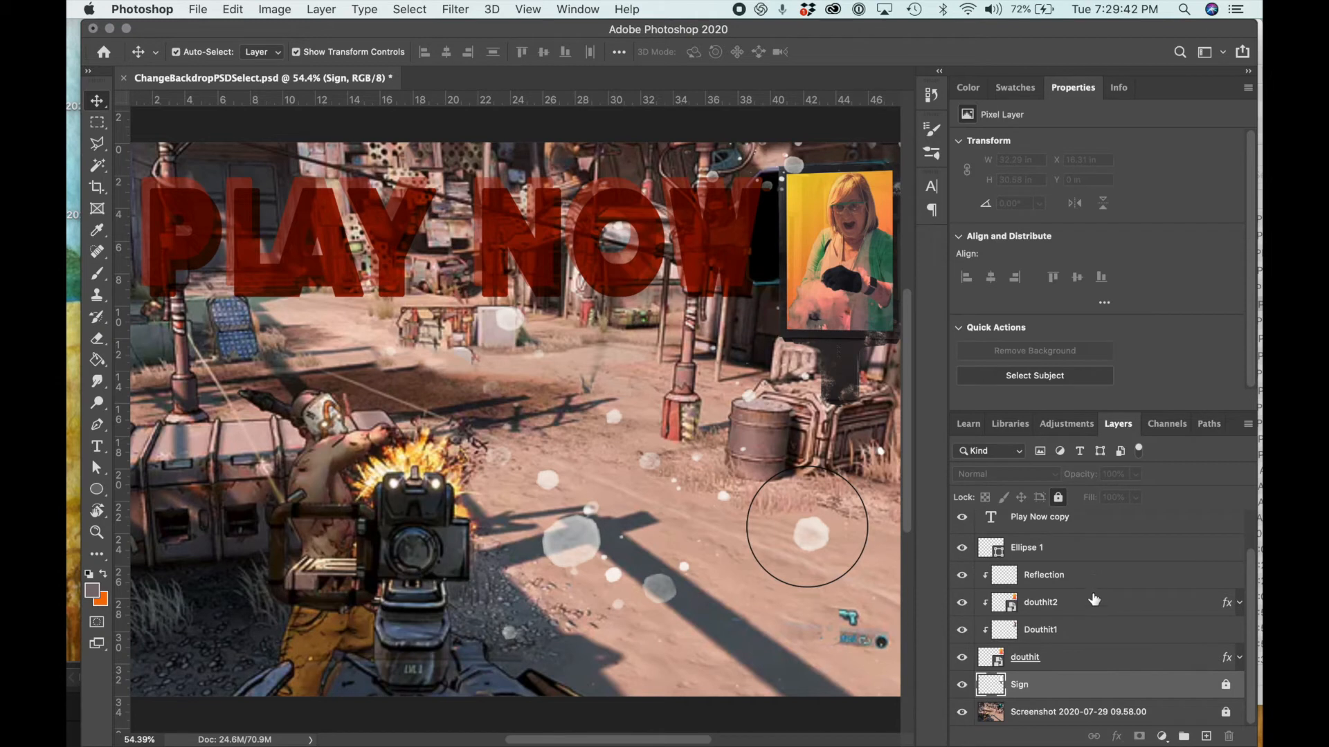
pyautogui.click(1092, 656)
pyautogui.click(1057, 497)
pyautogui.click(1100, 635)
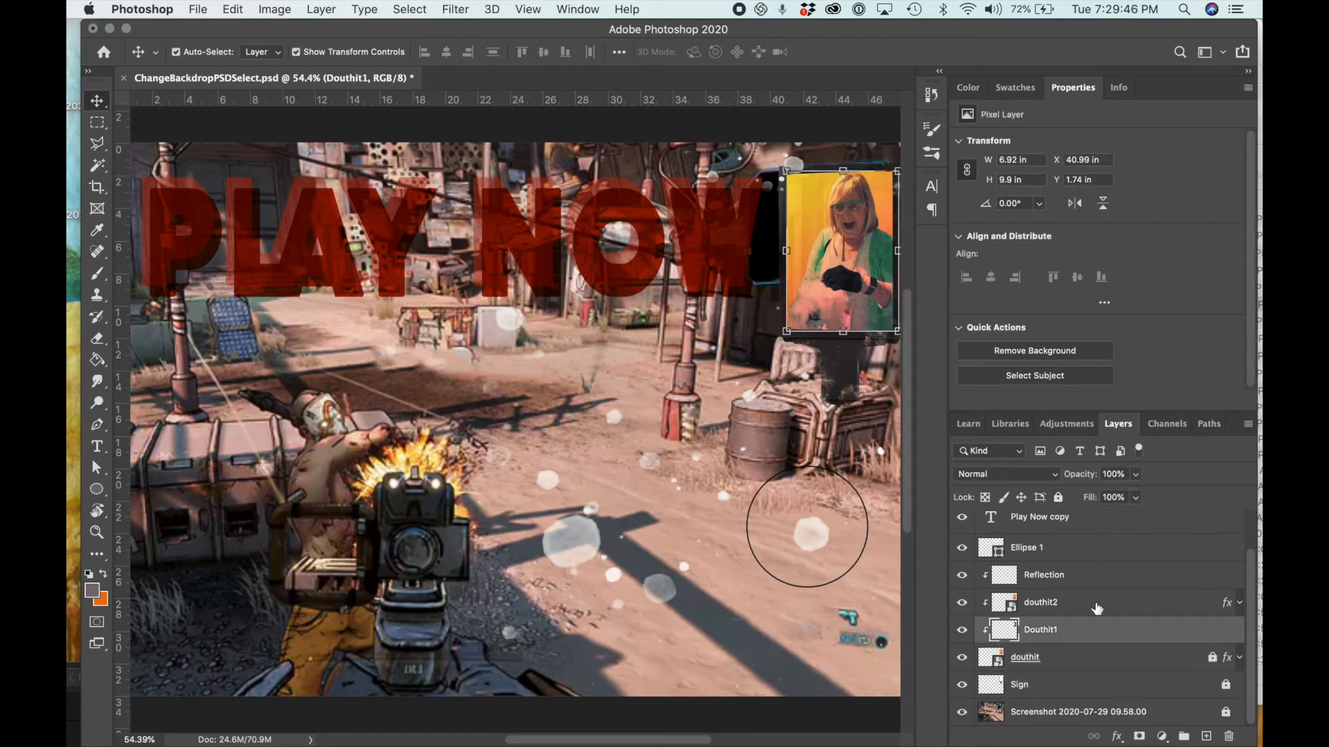
pyautogui.click(1059, 499)
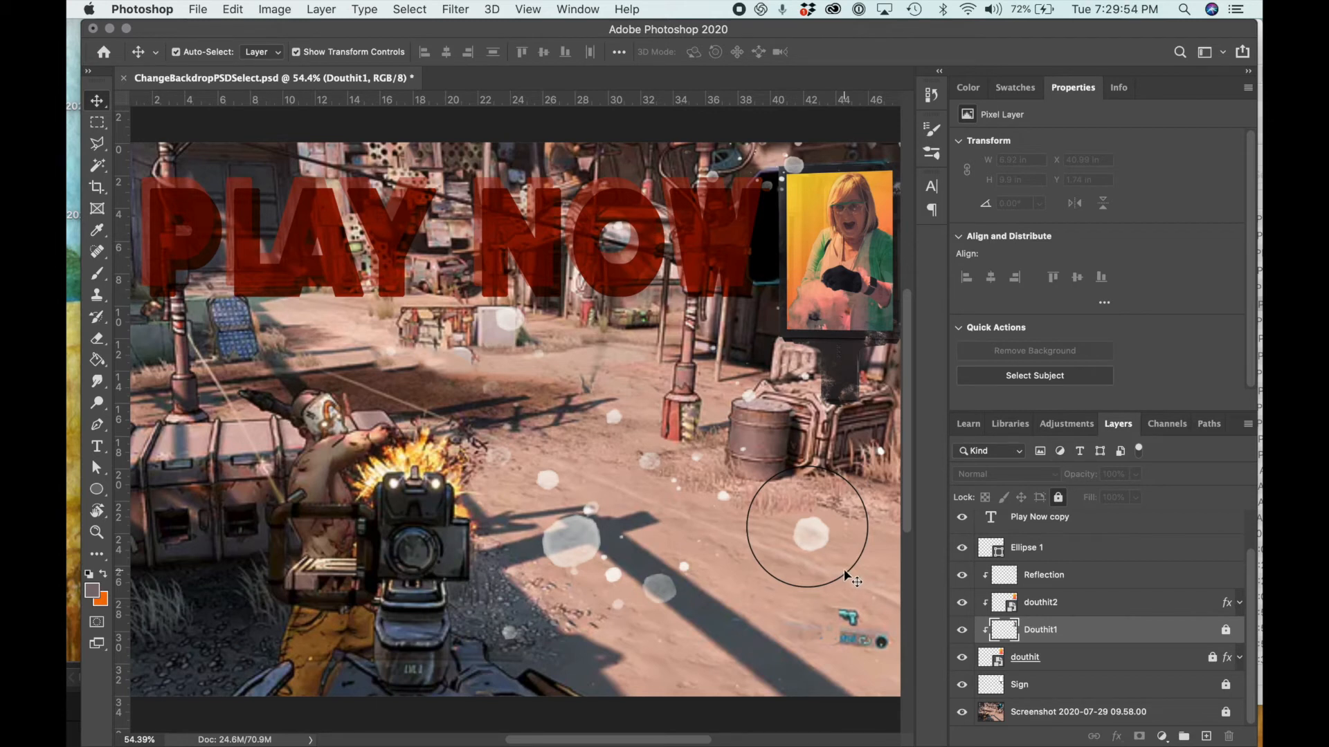
# - Move the circle down and left on the canvas to about X 2509 px, Y 1746 px
pyautogui.moveTo(846, 574); pyautogui.dragTo(790, 592)
pyautogui.moveTo(817, 594); pyautogui.dragTo(754, 641)
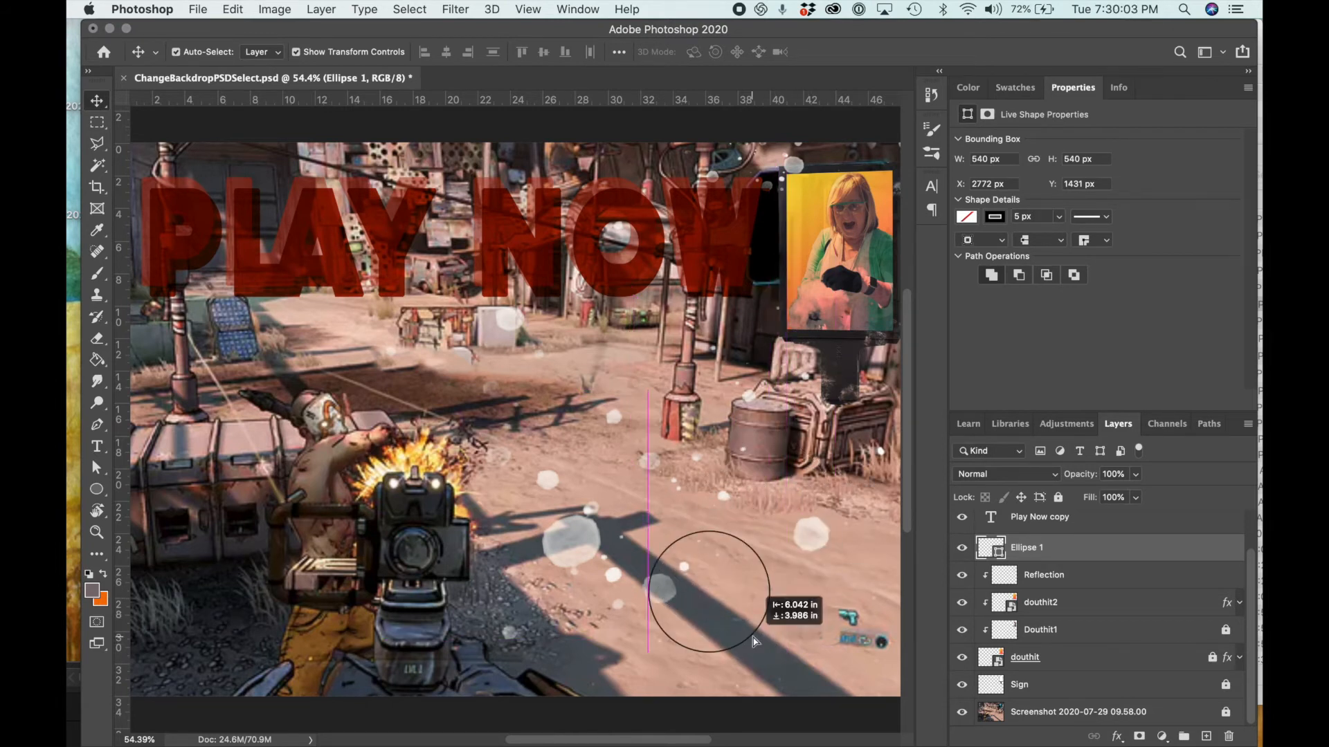
pyautogui.moveTo(754, 641); pyautogui.dragTo(793, 646)
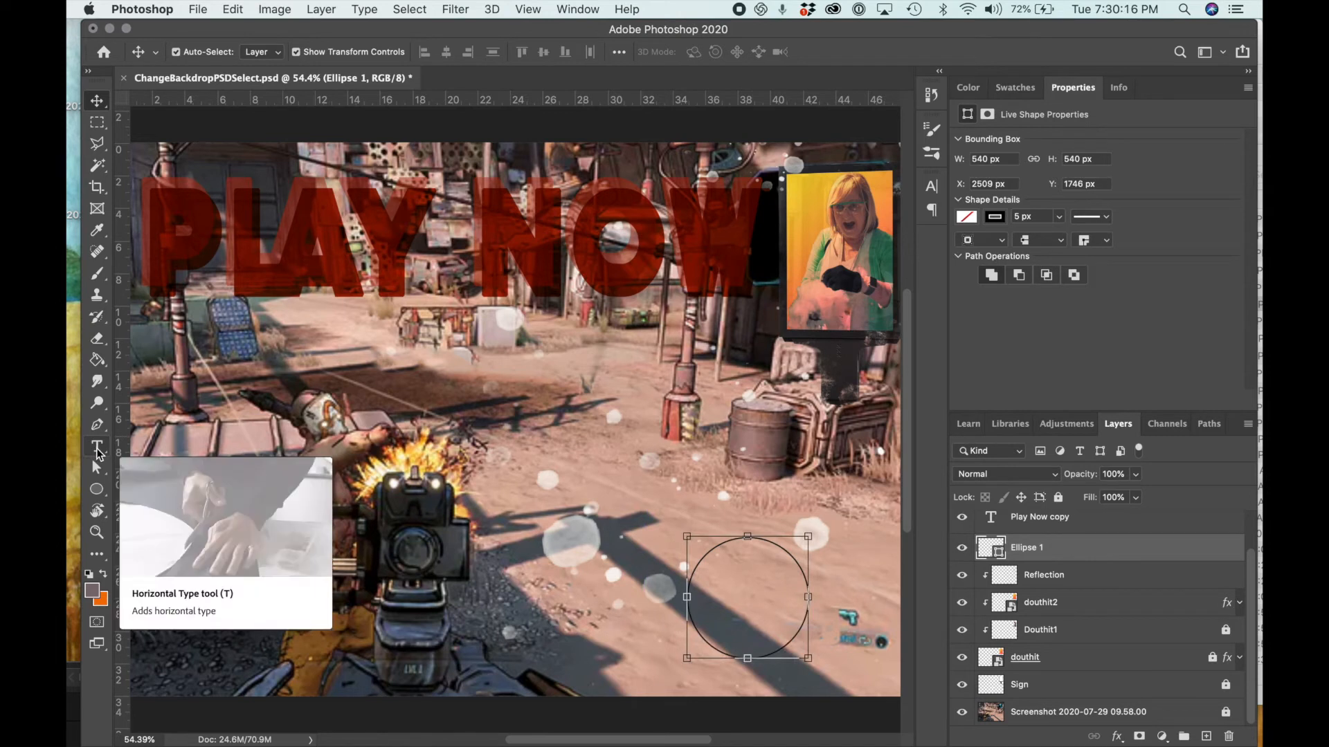
# - Add 72 pt type along the circle's outline reading "For Xbox 1 & Xbox 360"
pyautogui.click(97, 448)
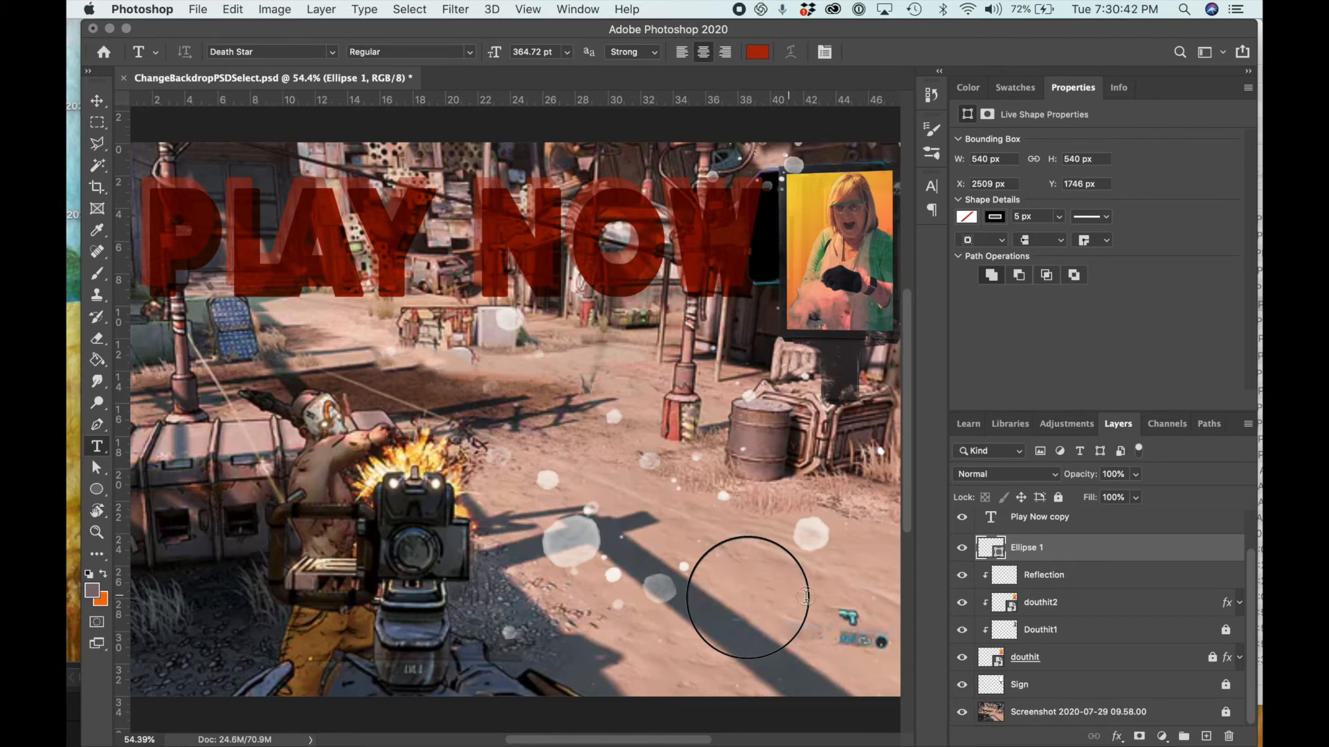
pyautogui.click(756, 537)
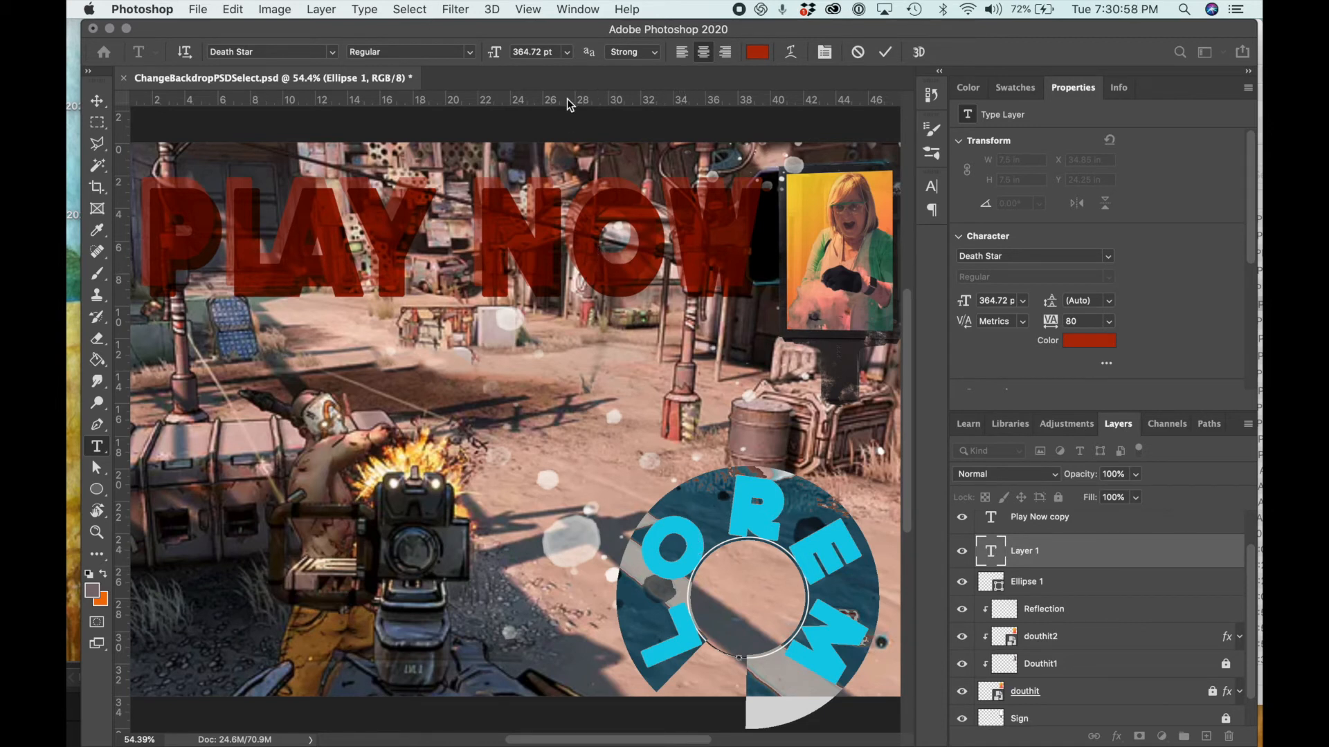
pyautogui.click(566, 52)
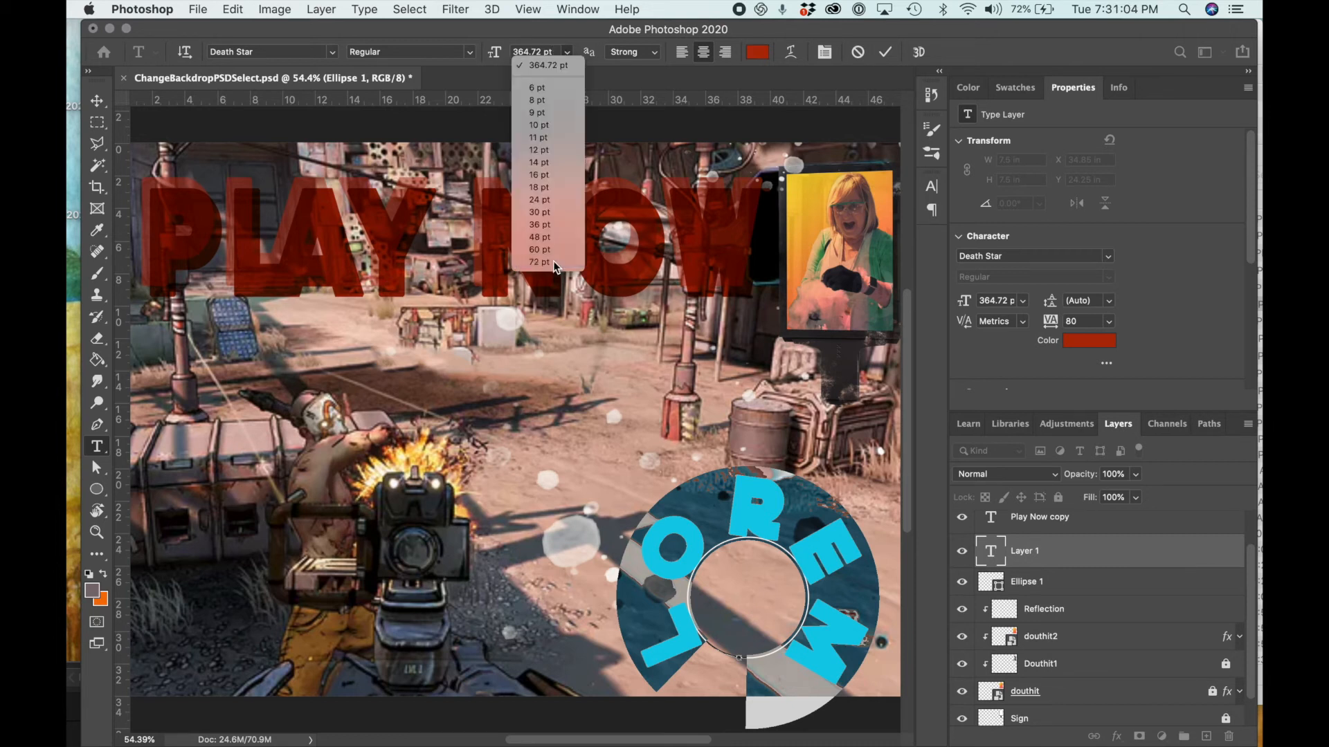
pyautogui.click(554, 260)
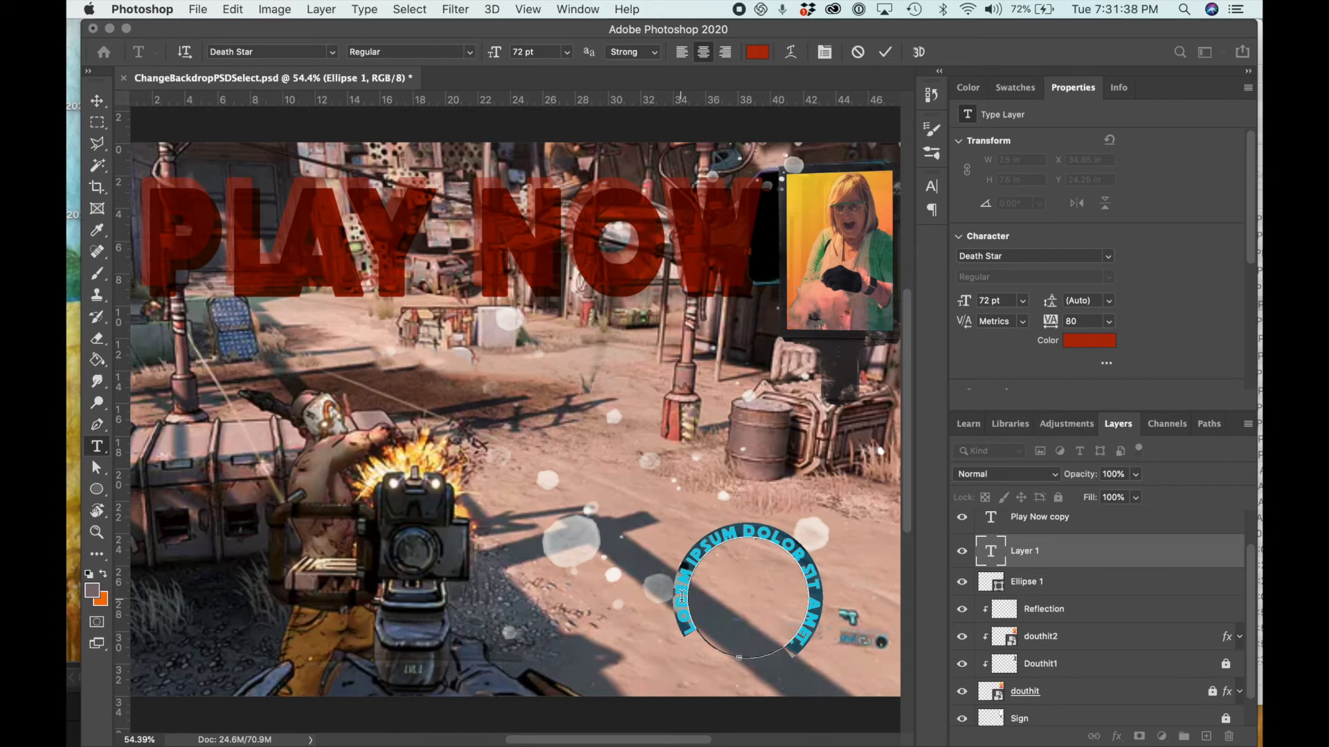
pyautogui.write('FOR')
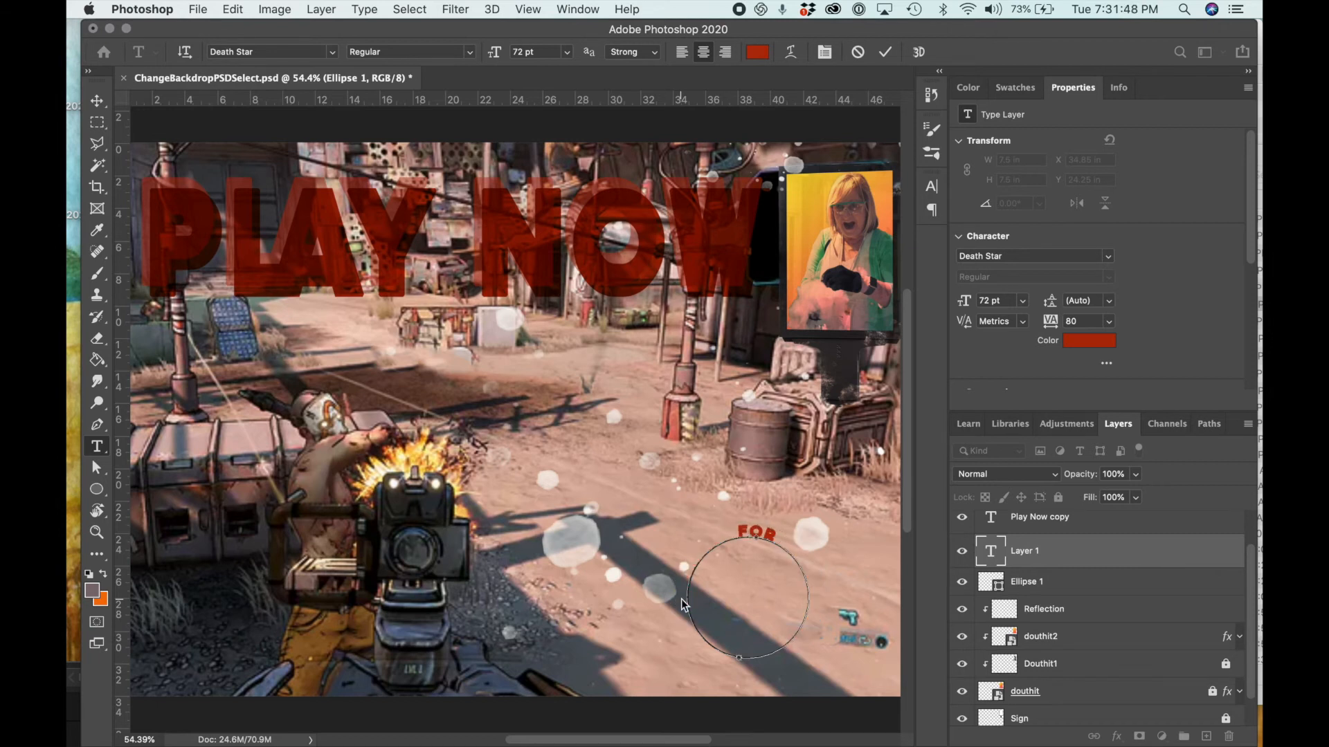
pyautogui.write(' XBOX 1 & XBOX 360')
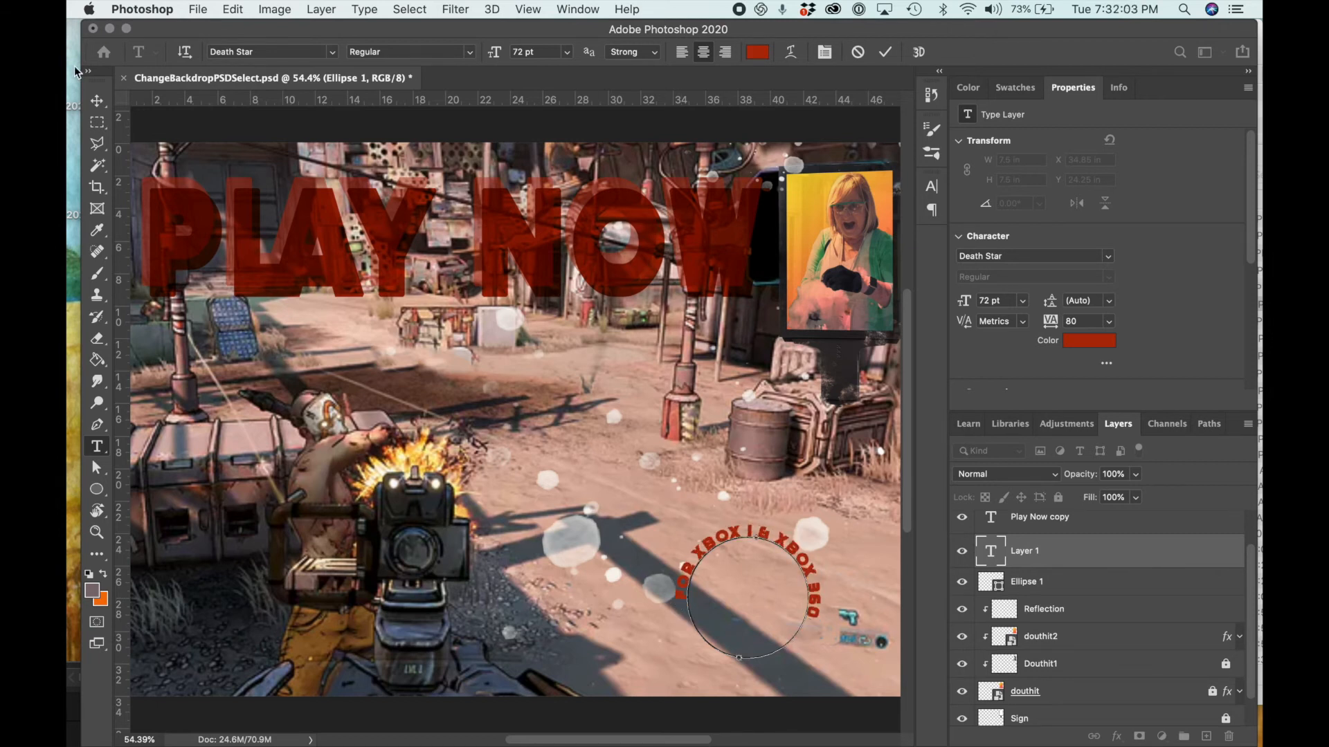
pyautogui.hotkey('ctrl', 'Return')
# - Nudge the curved Xbox text slightly and rotate it together with the Ellipse 1 layer by about -5.14°
pyautogui.press('v')
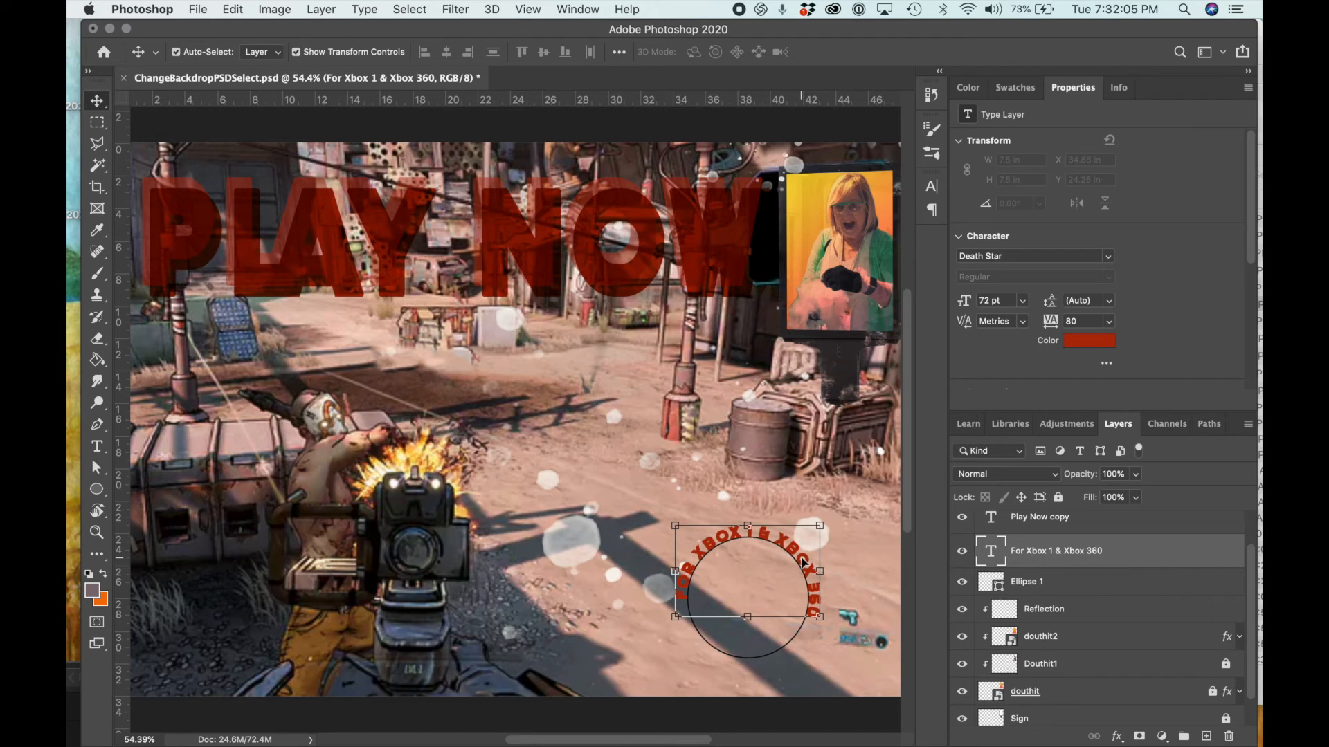
pyautogui.moveTo(799, 556)
pyautogui.mouseDown()
pyautogui.moveTo(796, 512)
pyautogui.moveTo(763, 488)
pyautogui.moveTo(626, 449)
pyautogui.moveTo(674, 447)
pyautogui.moveTo(783, 520)
pyautogui.moveTo(805, 564)
pyautogui.mouseUp()
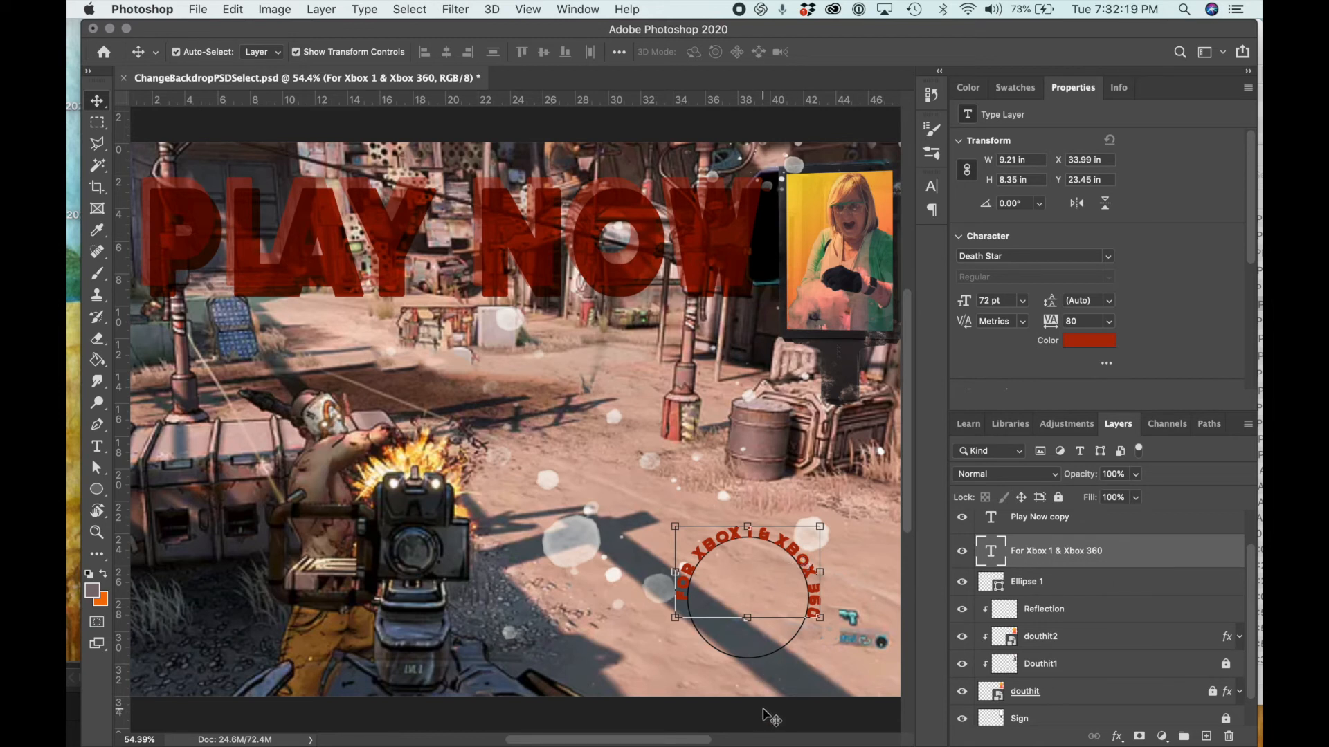
pyautogui.click(755, 666)
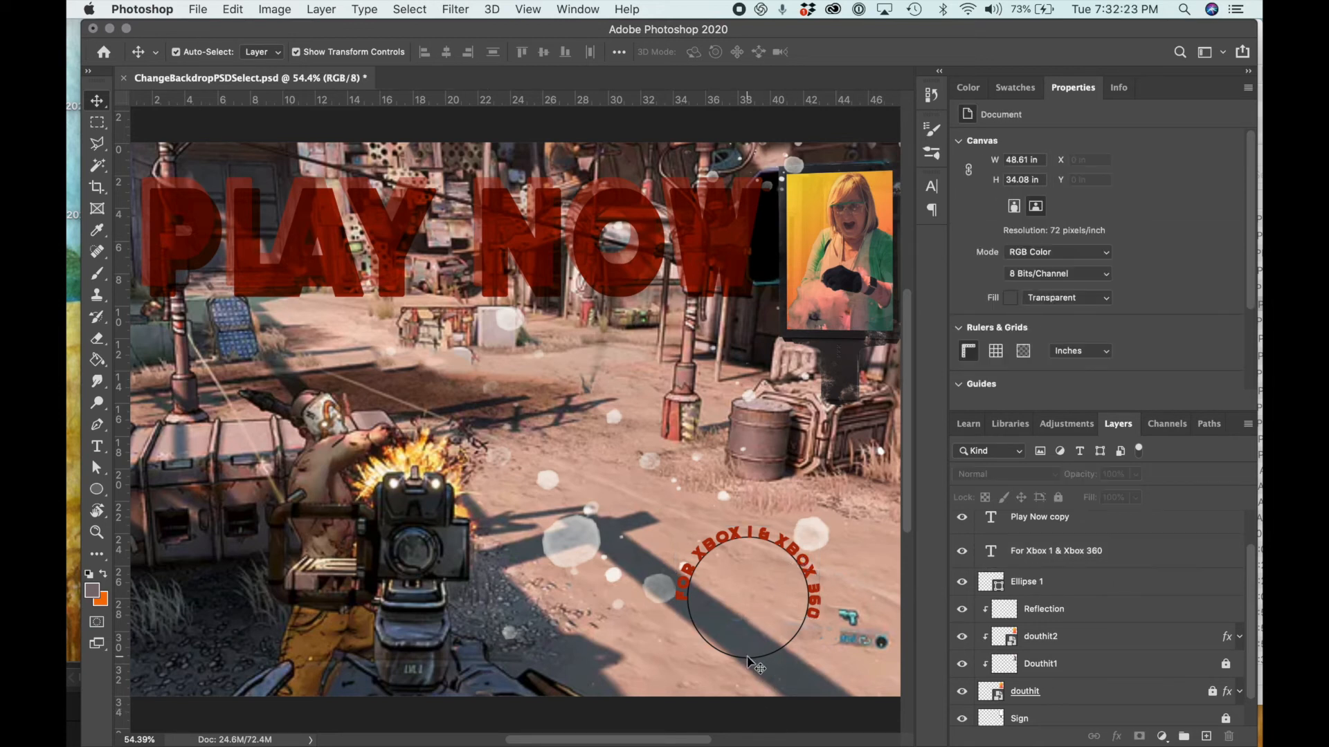
pyautogui.click(819, 612)
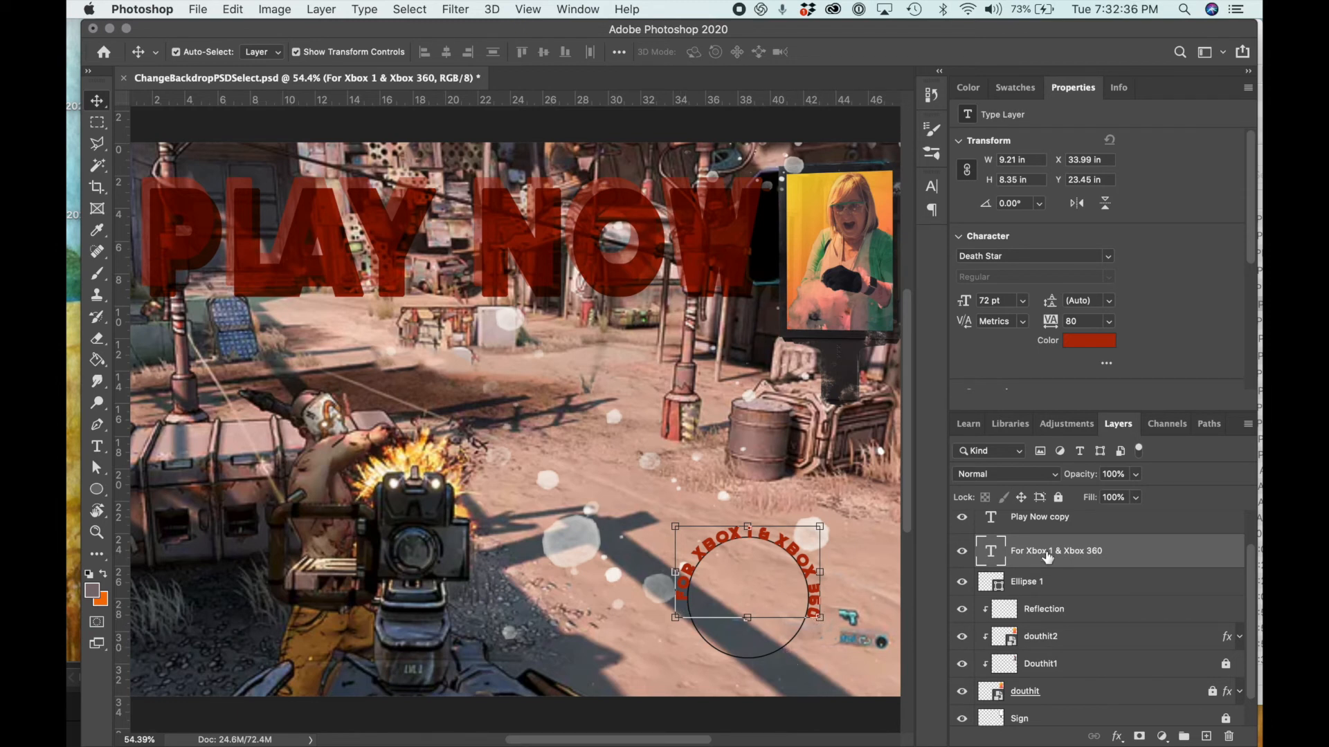
pyautogui.click(1058, 581)
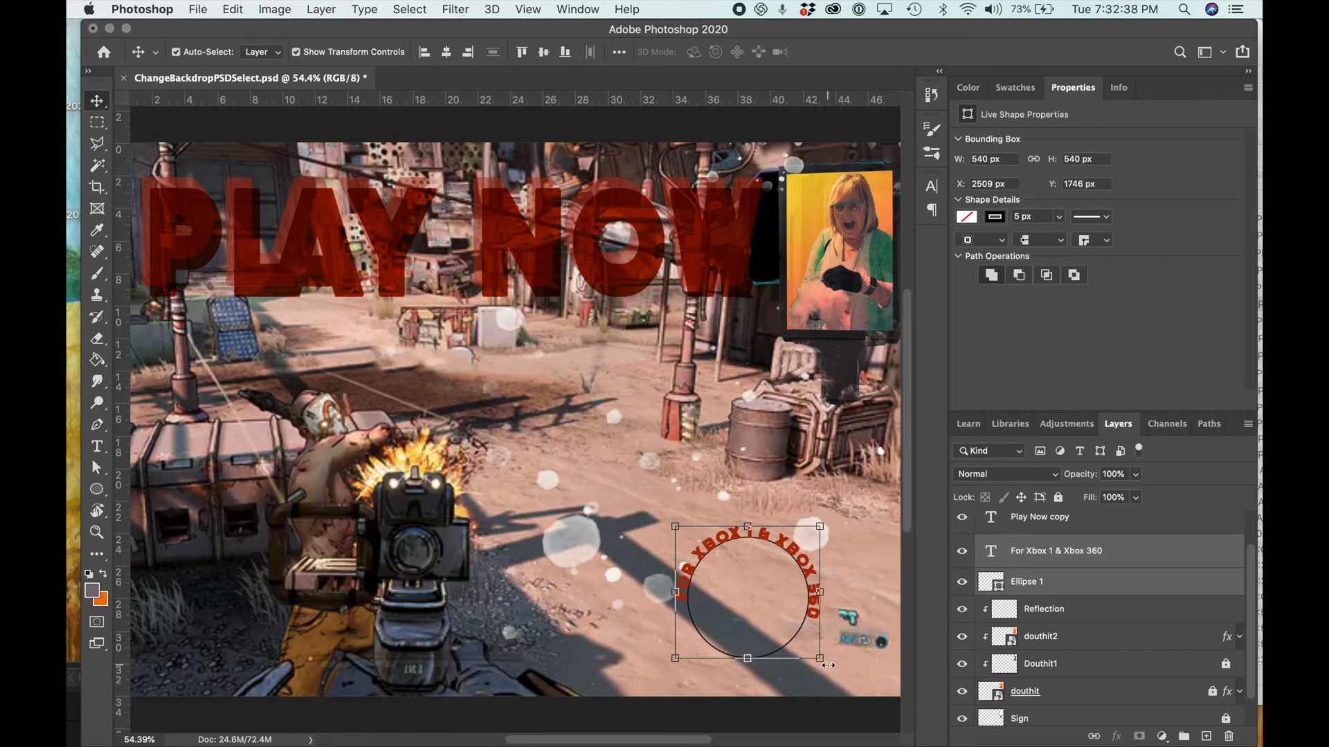
pyautogui.moveTo(828, 665); pyautogui.dragTo(826, 654)
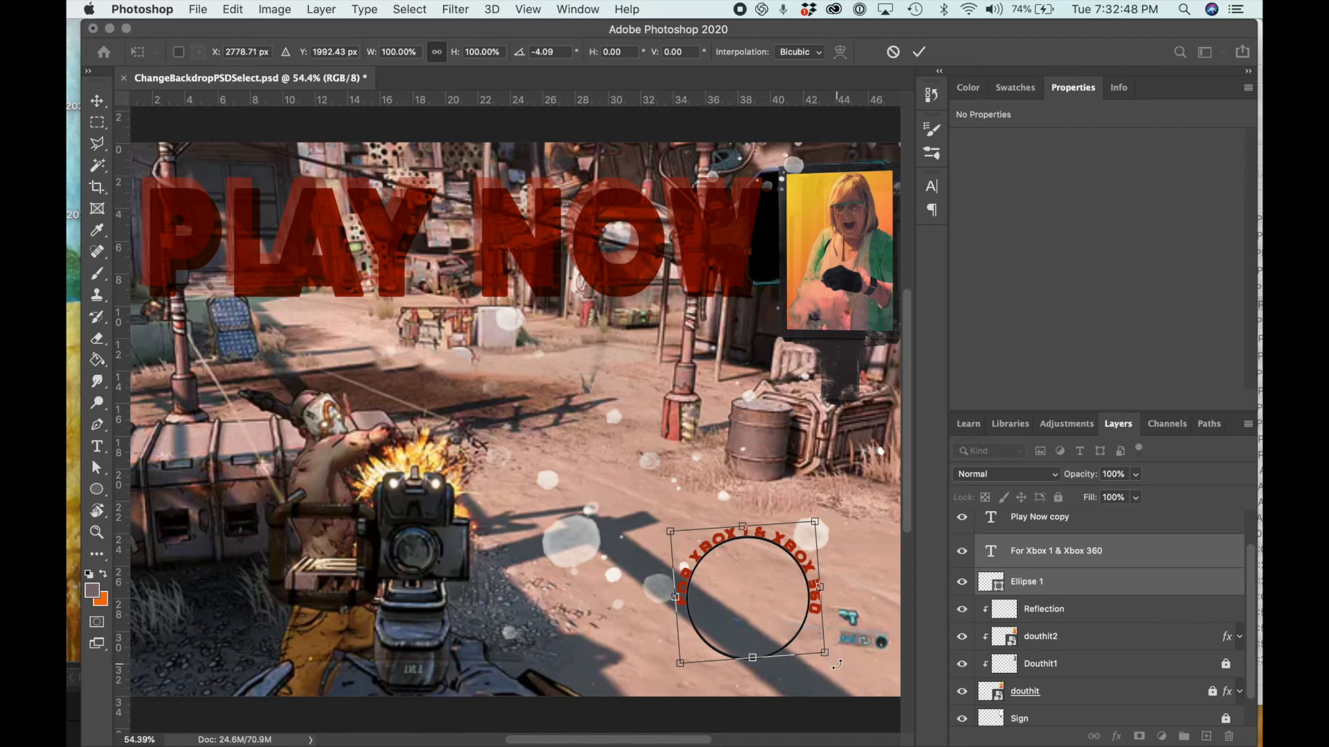
pyautogui.moveTo(836, 665); pyautogui.dragTo(836, 666)
pyautogui.press('Escape')
# - Delete the Ellipse 1 layer and move the curved Xbox text slightly down to about X 33.89 in, Y 24.33 in
pyautogui.click(1100, 595)
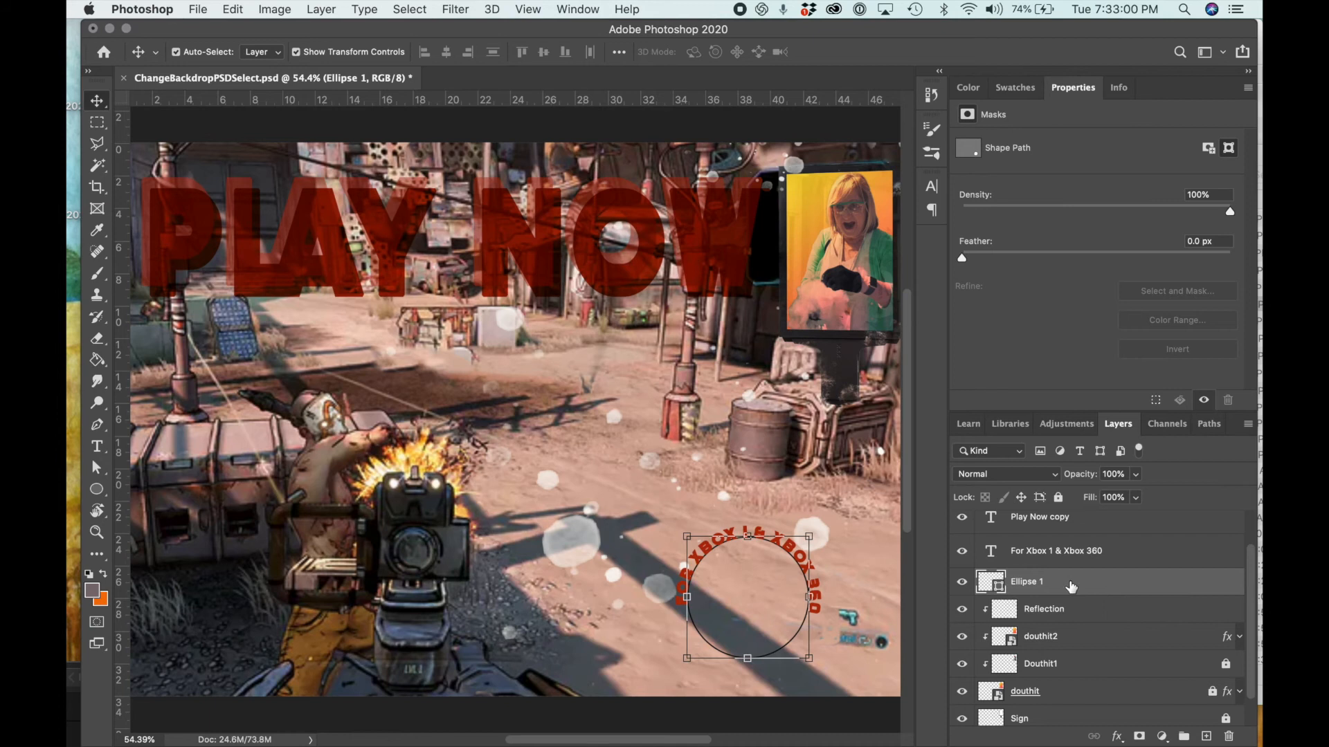
pyautogui.moveTo(1071, 587); pyautogui.dragTo(1234, 740)
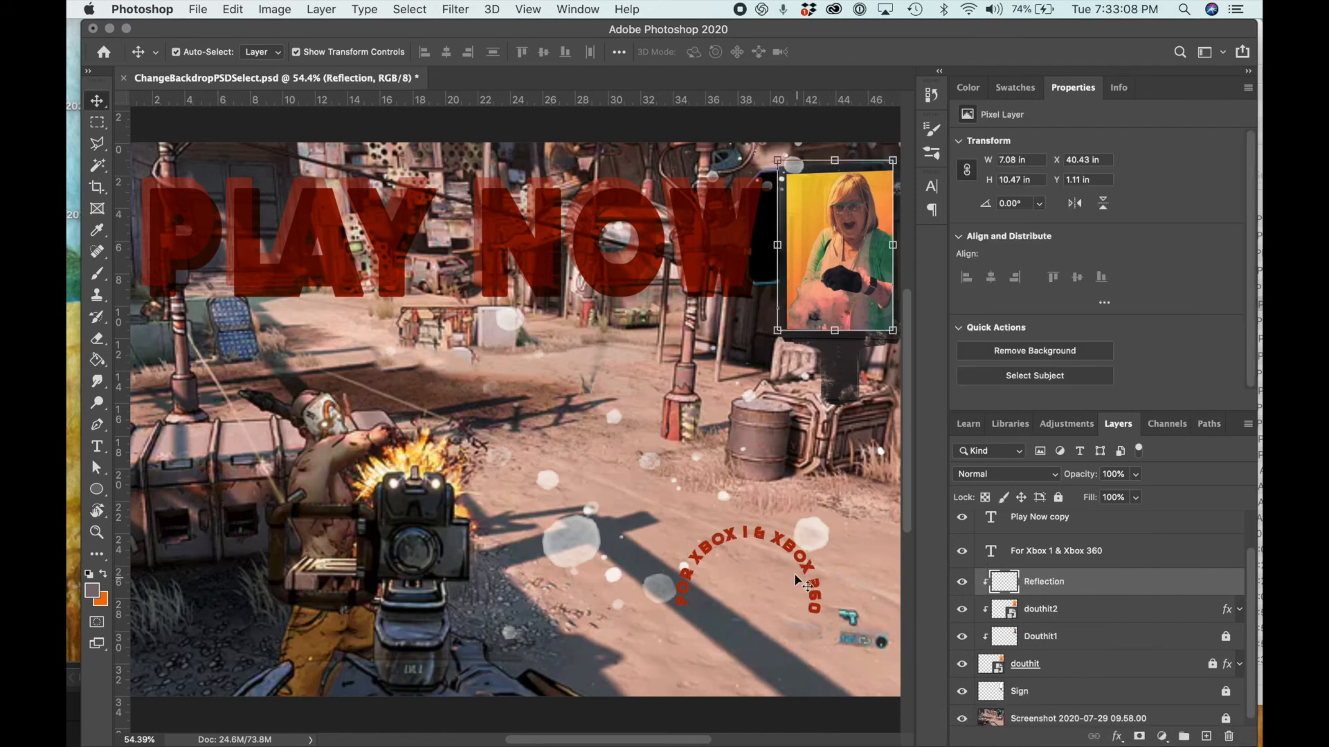
pyautogui.moveTo(803, 565)
pyautogui.mouseDown()
pyautogui.moveTo(809, 509)
pyautogui.moveTo(825, 573)
pyautogui.moveTo(769, 571)
pyautogui.moveTo(830, 575)
pyautogui.moveTo(811, 583)
pyautogui.mouseUp()
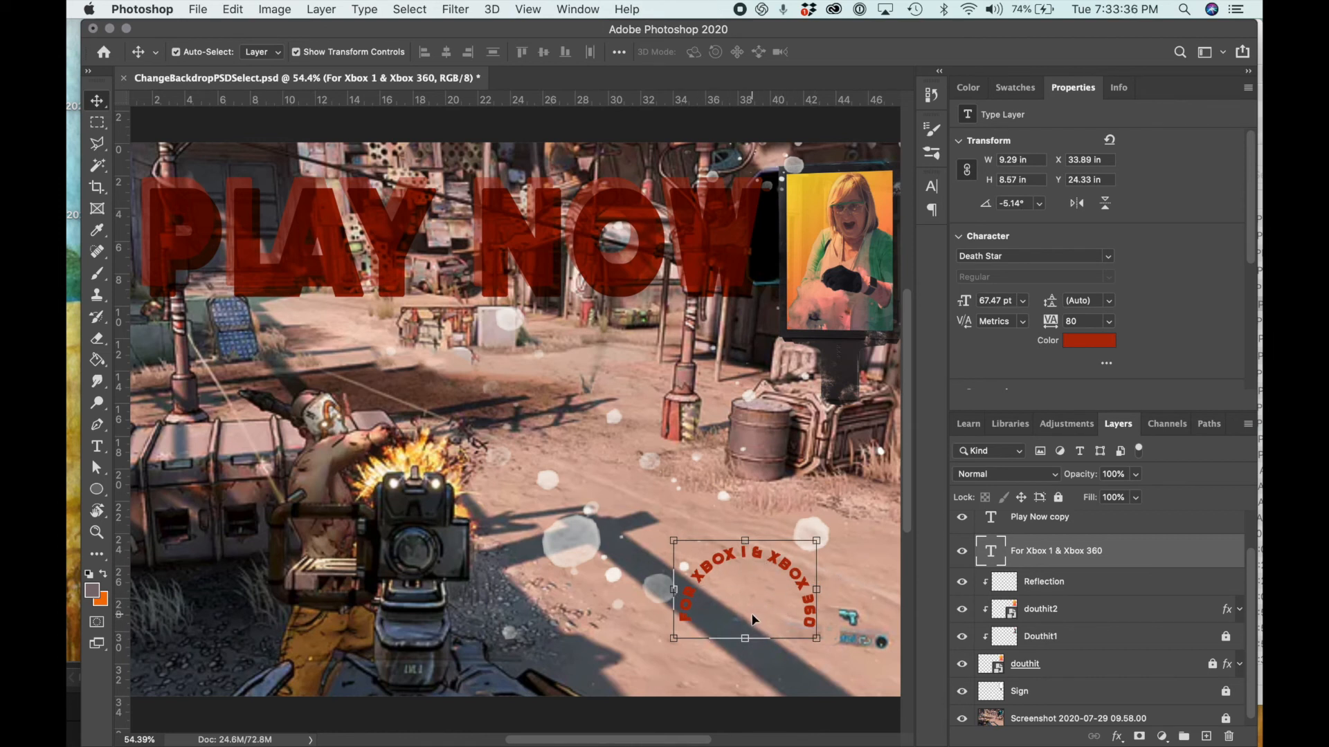
# - Draw a rectangle about 440 px wide and 97 px high inside the lower part of the curved Xbox text's arc
pyautogui.click(97, 489)
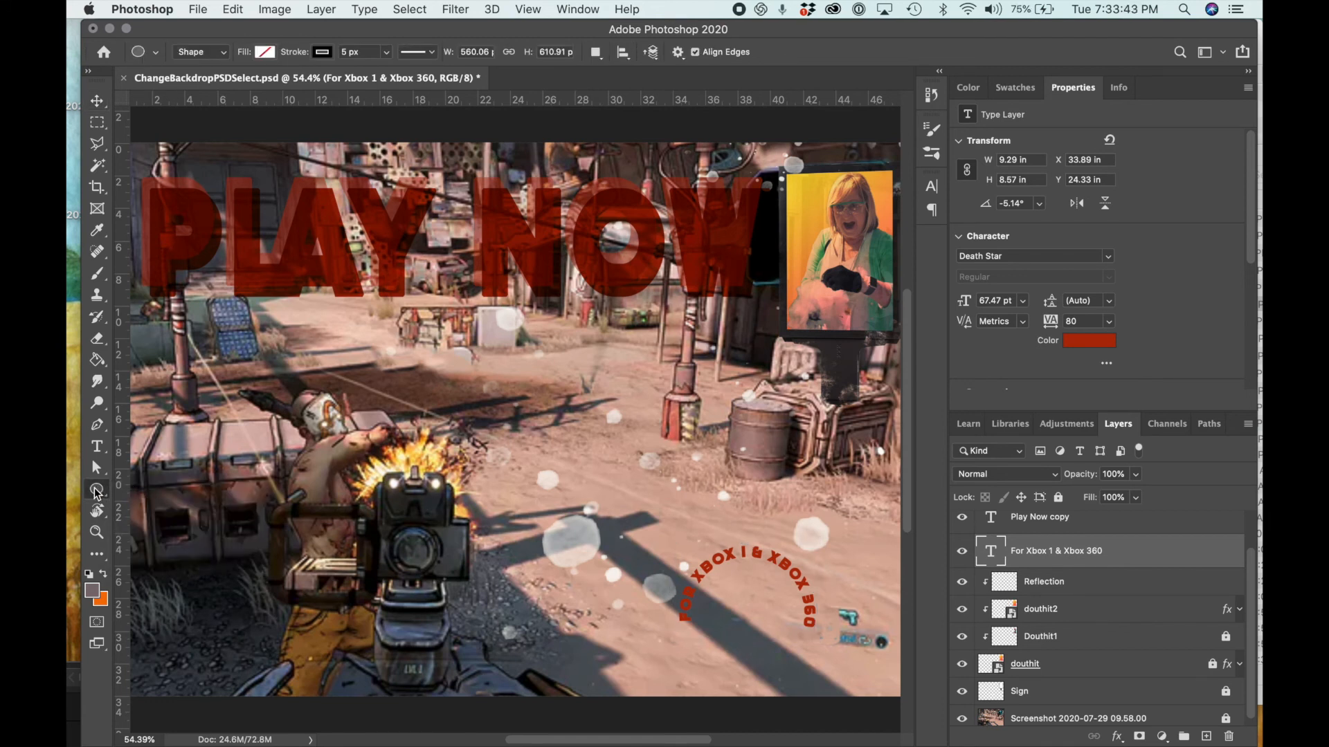
pyautogui.click(173, 488)
pyautogui.moveTo(700, 606); pyautogui.dragTo(799, 628)
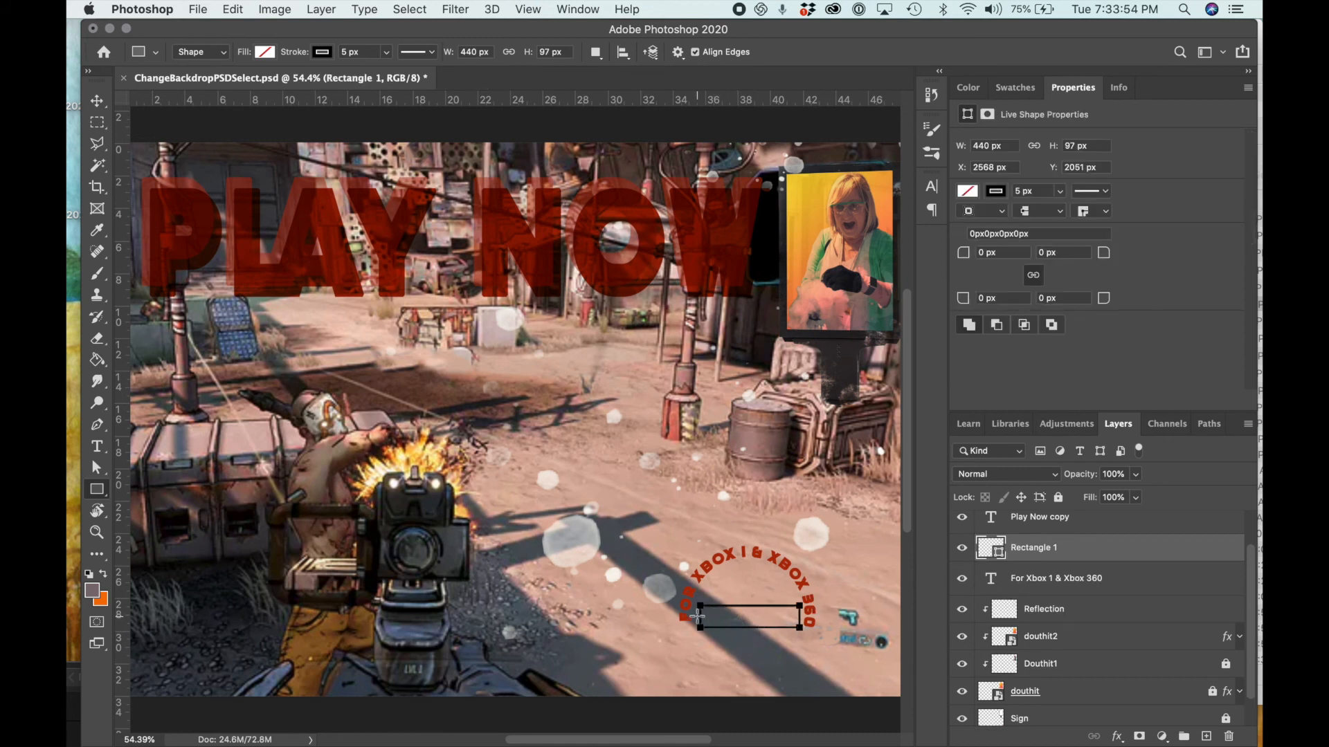
# - Enlarge the rectangle slightly toward the start of the curved text, to about 458 px wide and 101 px high
pyautogui.moveTo(701, 607); pyautogui.dragTo(695, 610)
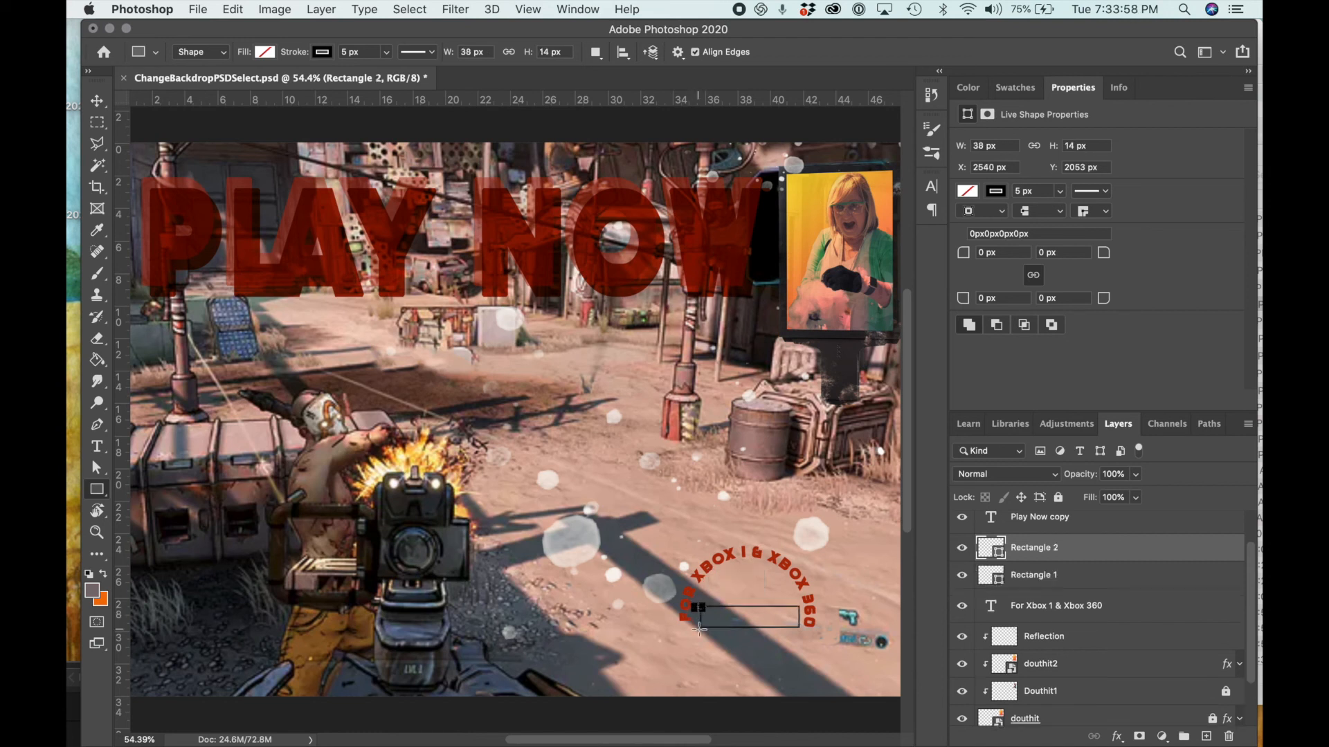
pyautogui.press('super+z')
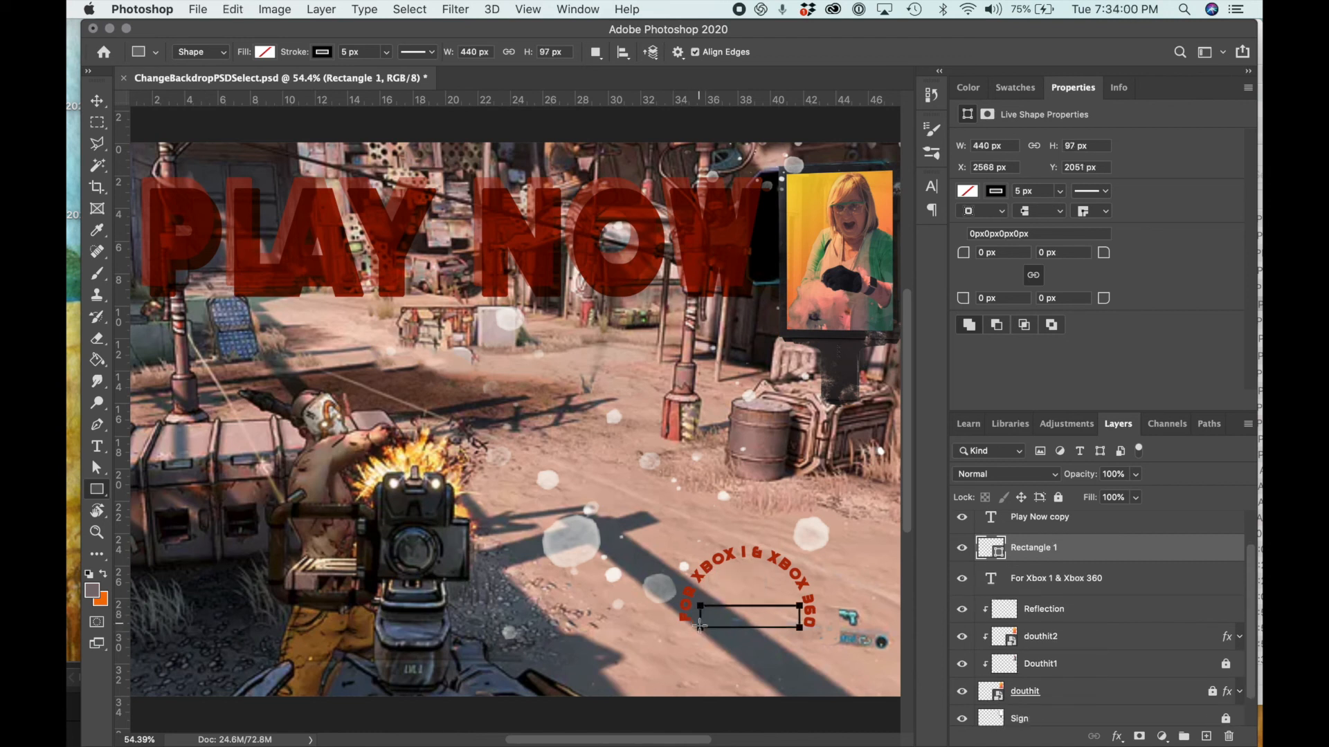
pyautogui.click(97, 102)
pyautogui.moveTo(701, 616); pyautogui.dragTo(696, 617)
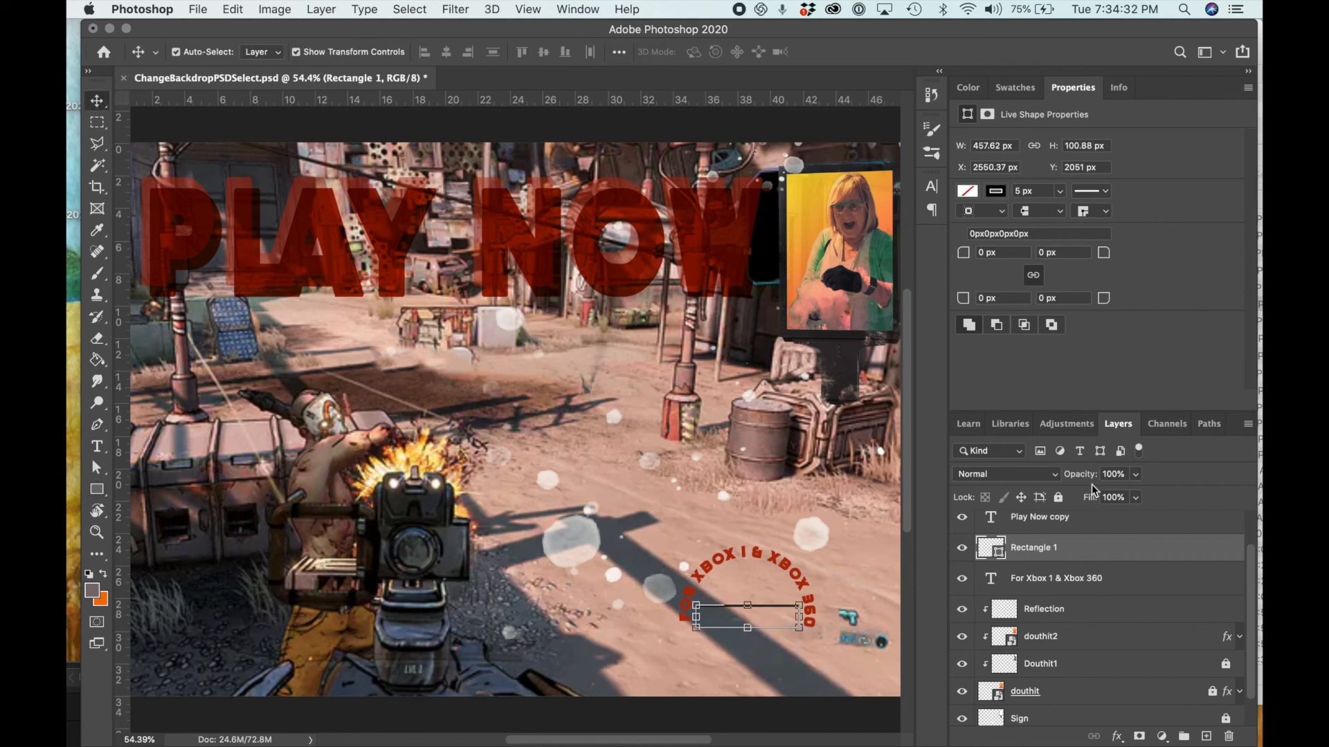
# - Remove the rectangle's stroke and fill the shape with the red sampled from the curved Xbox text
pyautogui.click(995, 195)
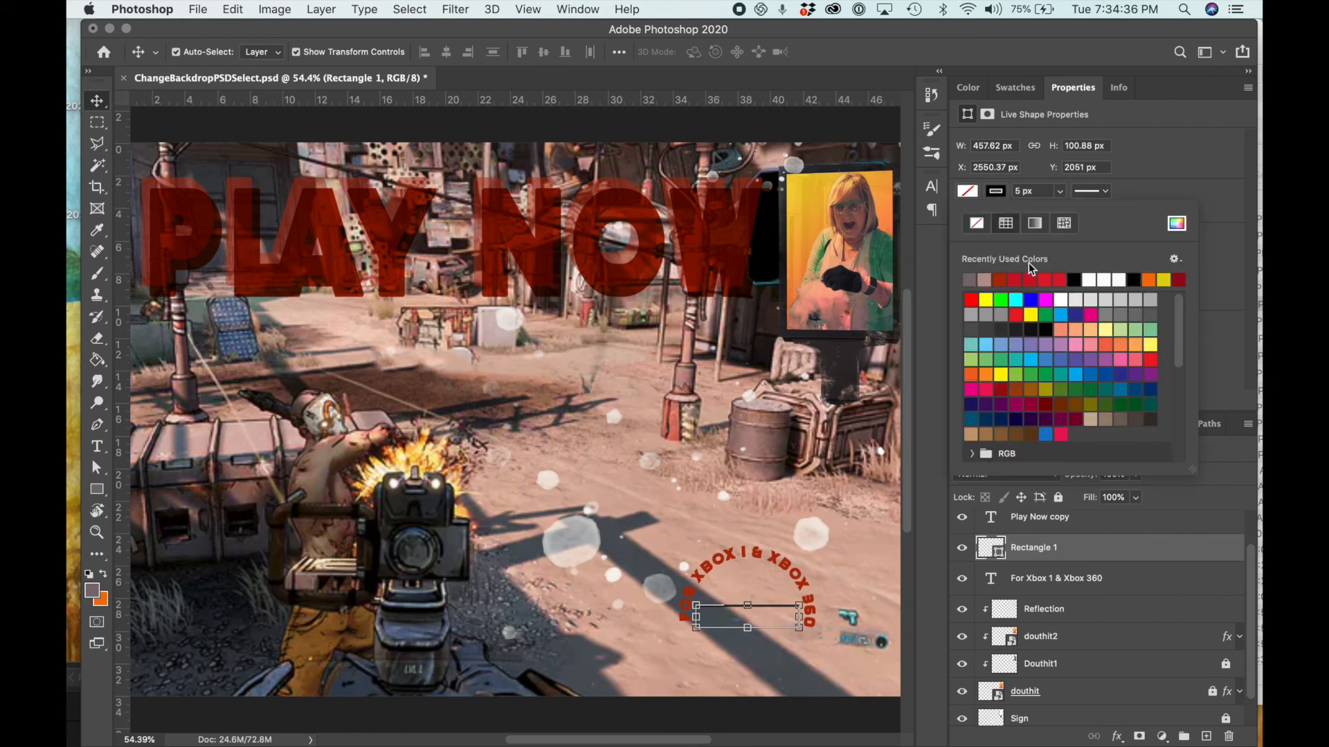
pyautogui.click(978, 224)
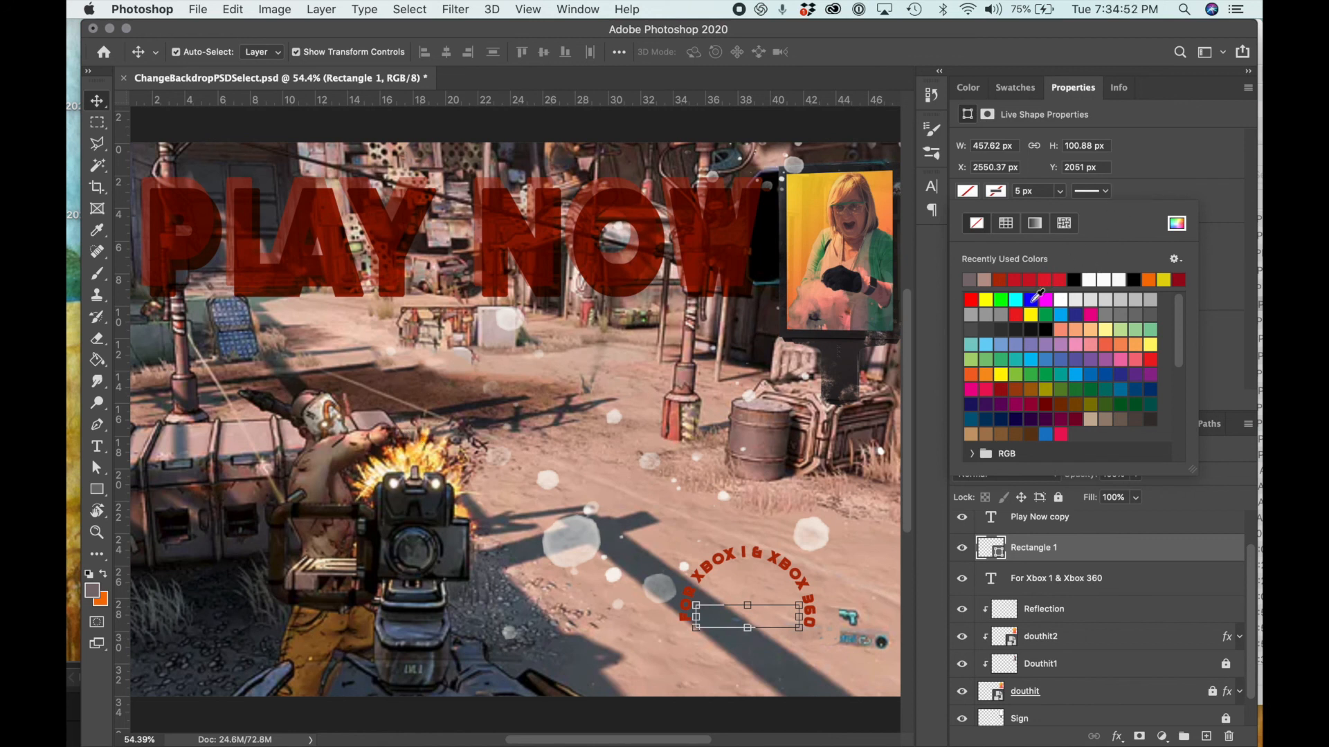
pyautogui.click(100, 232)
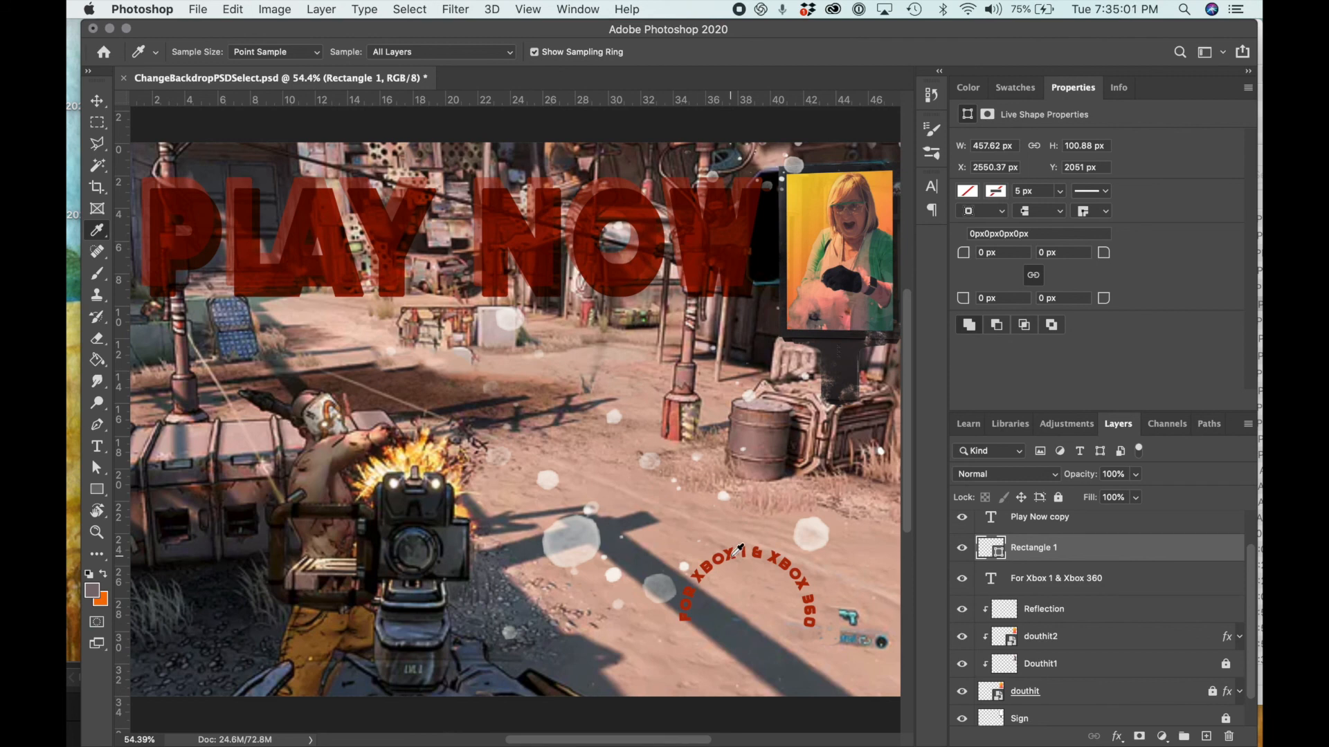
pyautogui.scroll(2, 738, 550)
pyautogui.click(741, 576)
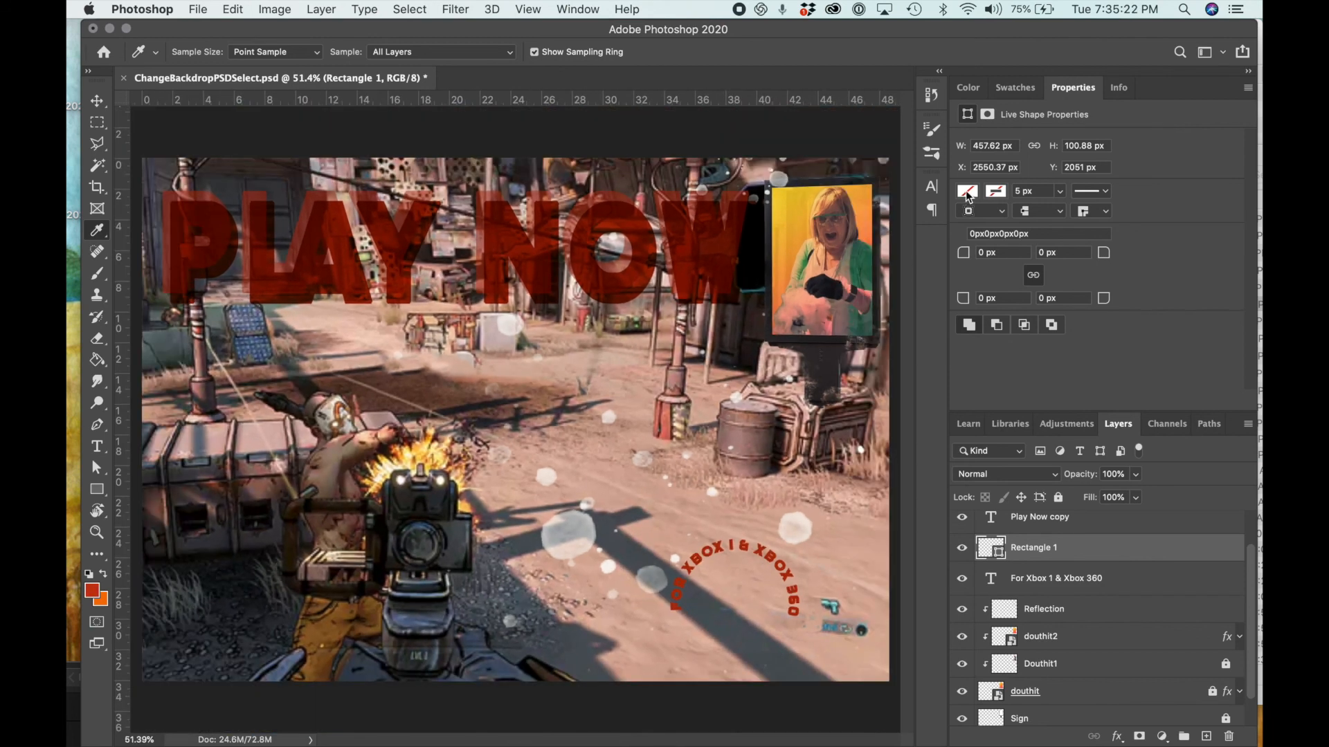
pyautogui.click(967, 191)
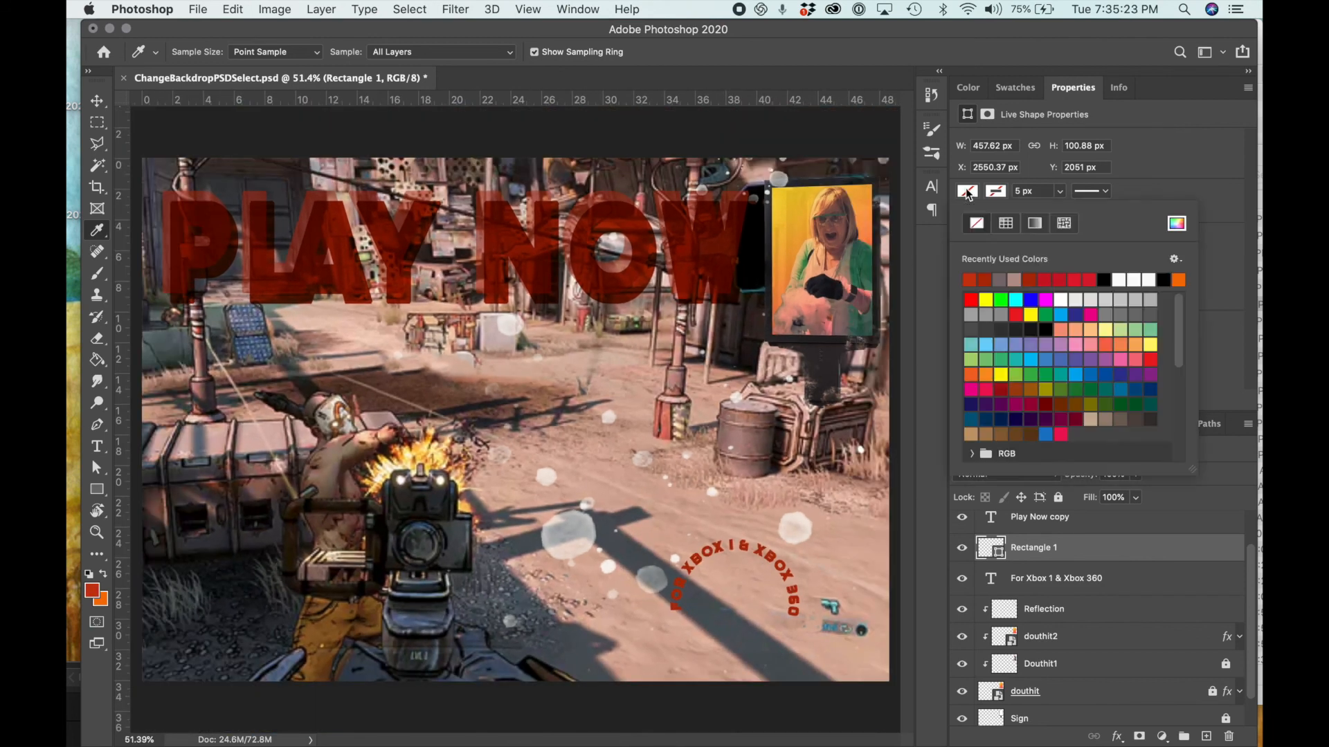
pyautogui.click(973, 279)
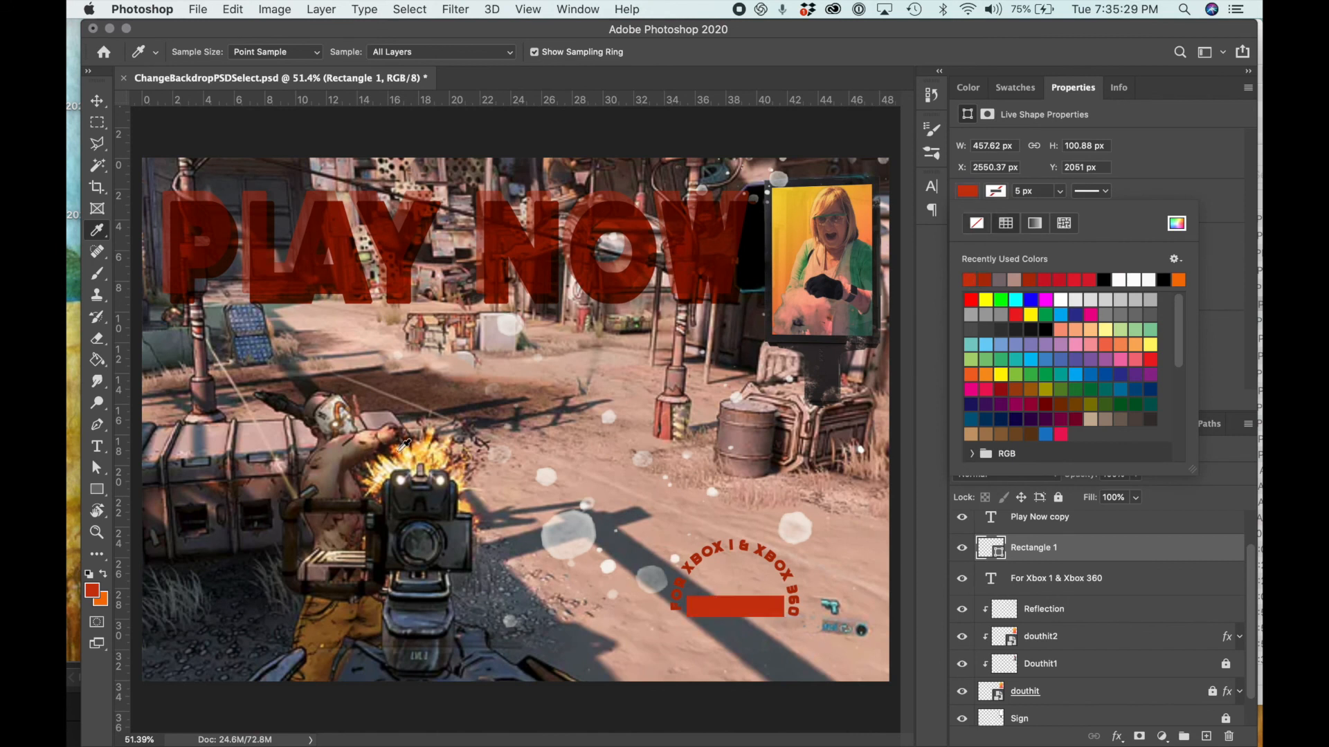
# - Rotate the For Xbox 1 & Xbox 360 text layer by about -0.85° around the red rectangle
pyautogui.click(97, 101)
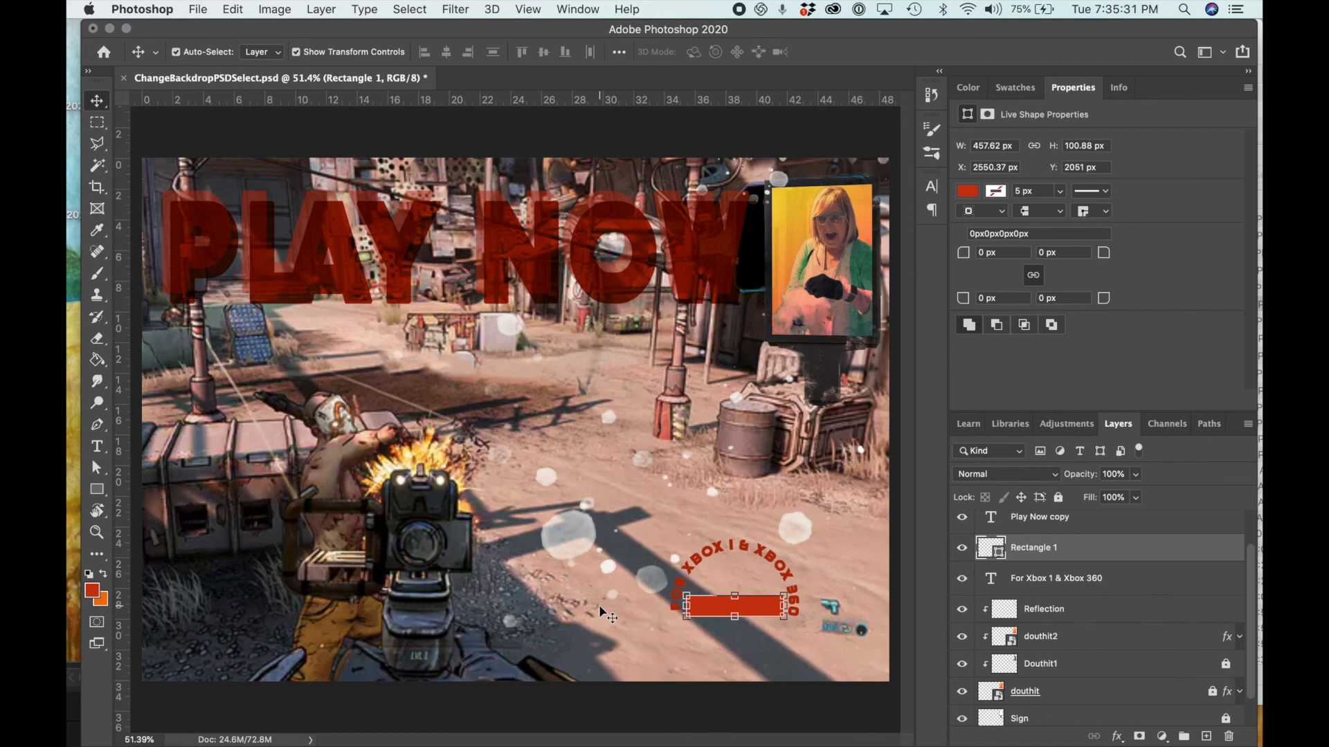
pyautogui.click(1128, 580)
pyautogui.moveTo(811, 680); pyautogui.dragTo(816, 677)
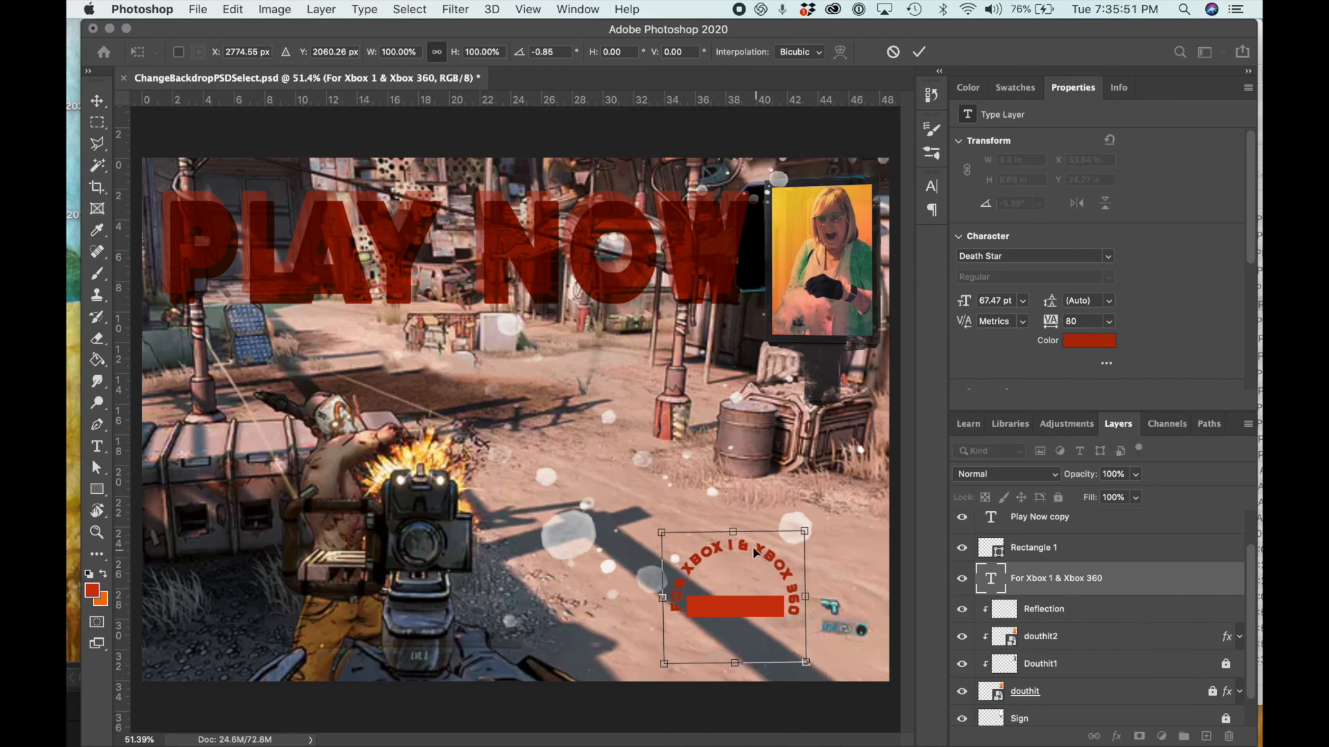